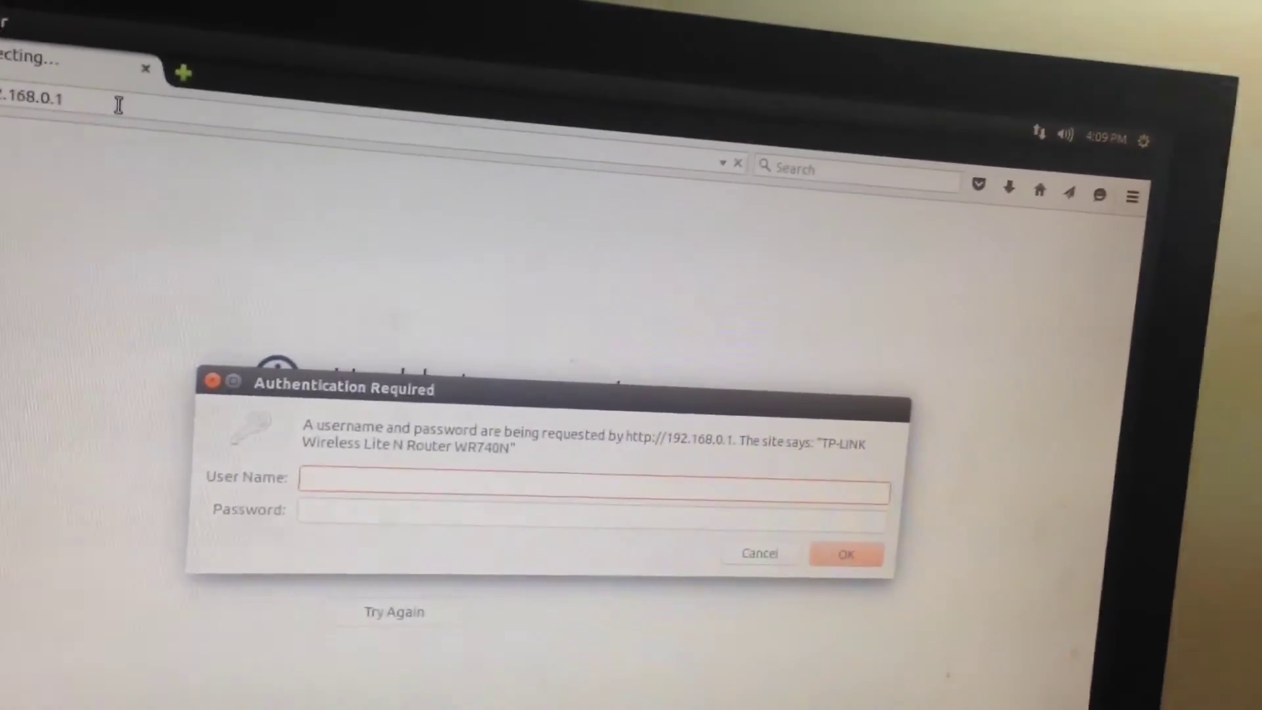
# Step: Sign in to the router admin with its default admin user name and password
pyautogui.press('Tab')
pyautogui.press('Return')
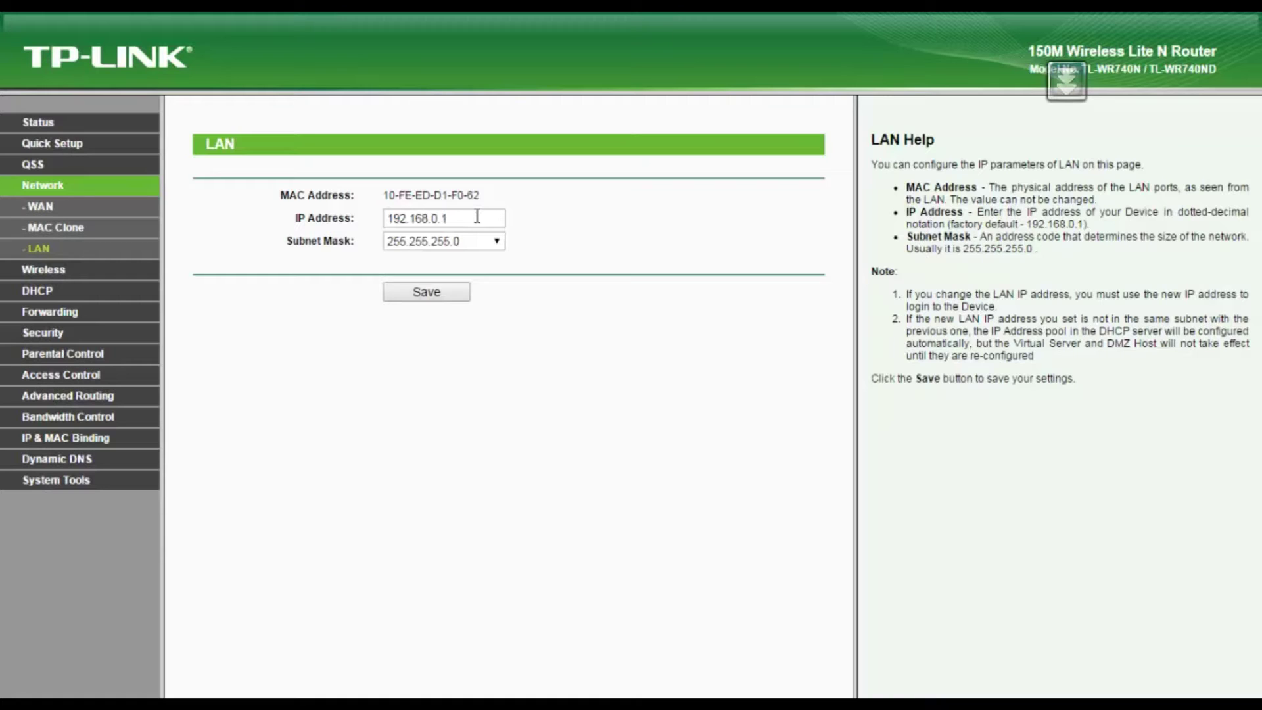
# Step: Change the router's LAN IP address to 192.168.0.13, then go to DHCP settings
pyautogui.click(477, 217)
pyautogui.press('BackSpace')
pyautogui.write('13')
pyautogui.click(34, 293)
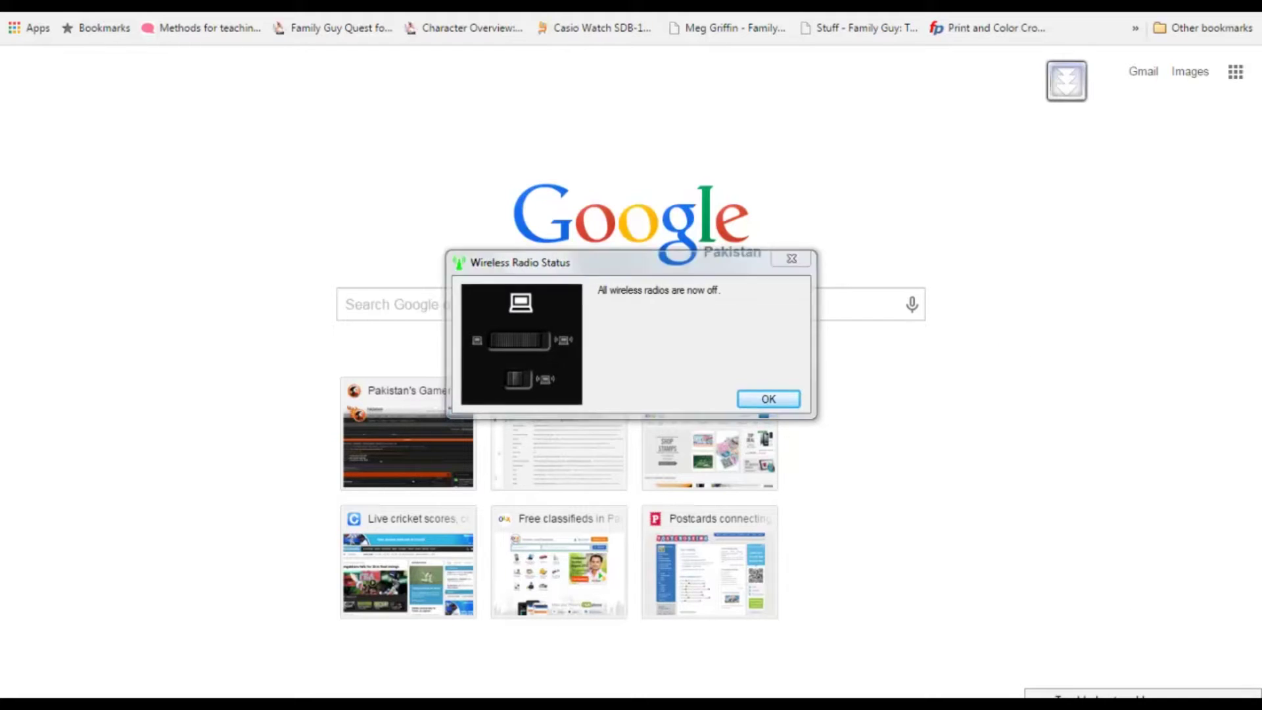
pyautogui.press('Return')
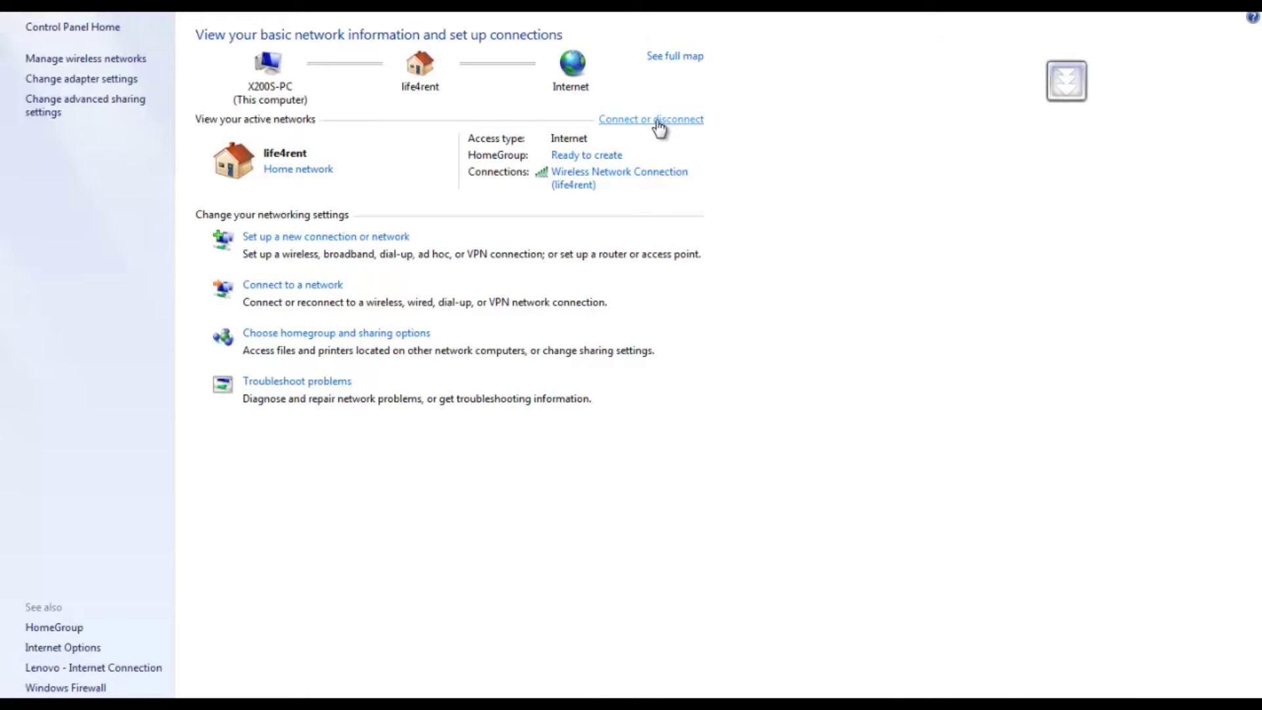
pyautogui.click(659, 121)
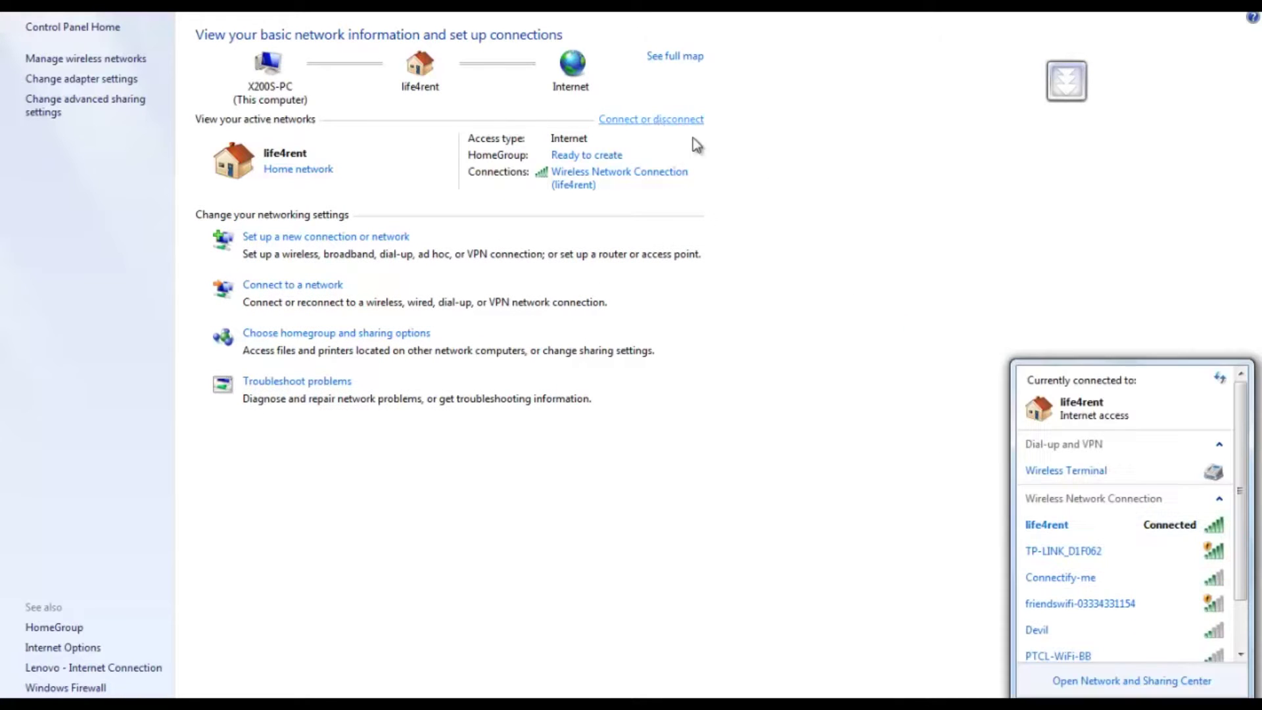
pyautogui.click(1083, 522)
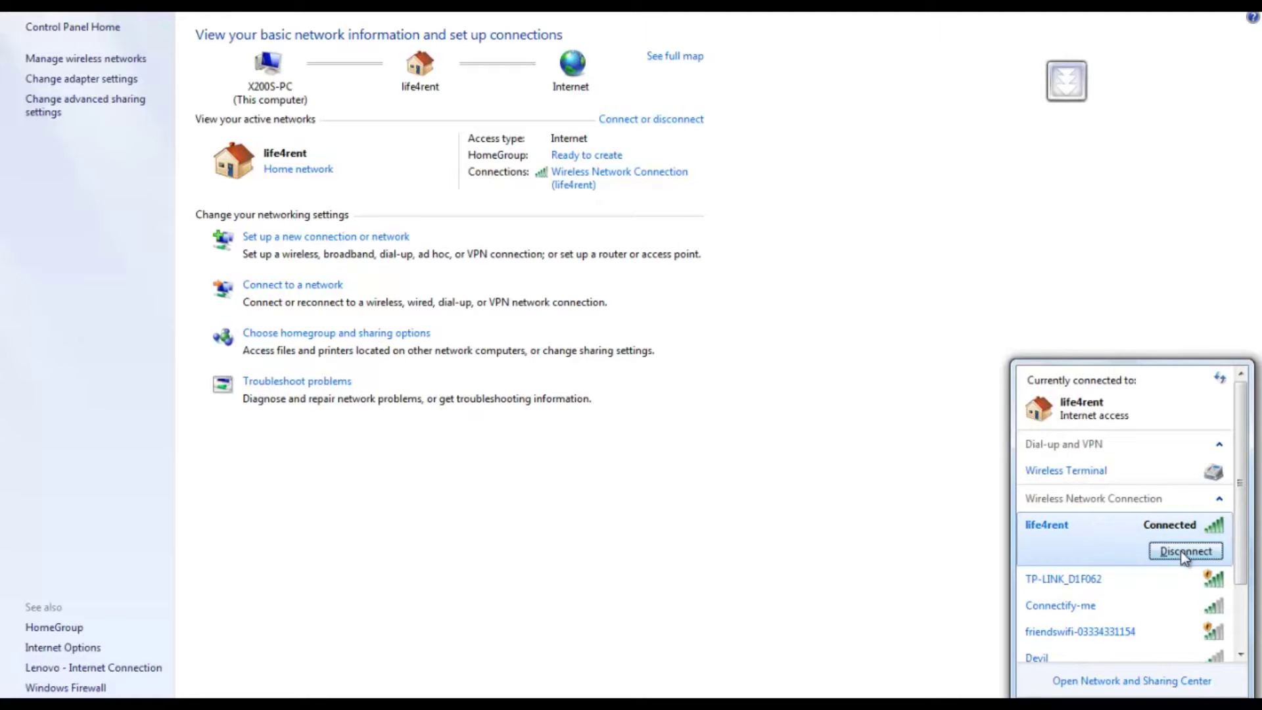
pyautogui.click(884, 454)
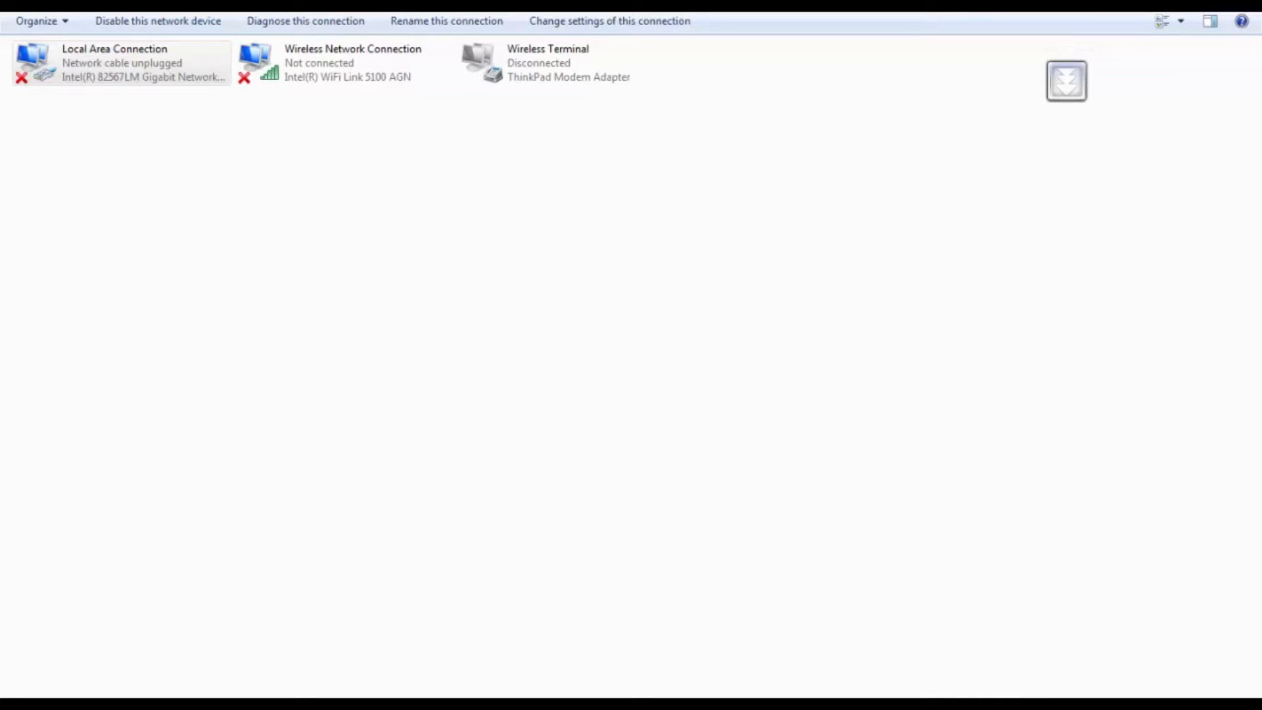
# Step: Open the TCP/IPv4 properties of the Local Area Connection adapter
pyautogui.click(1132, 703)
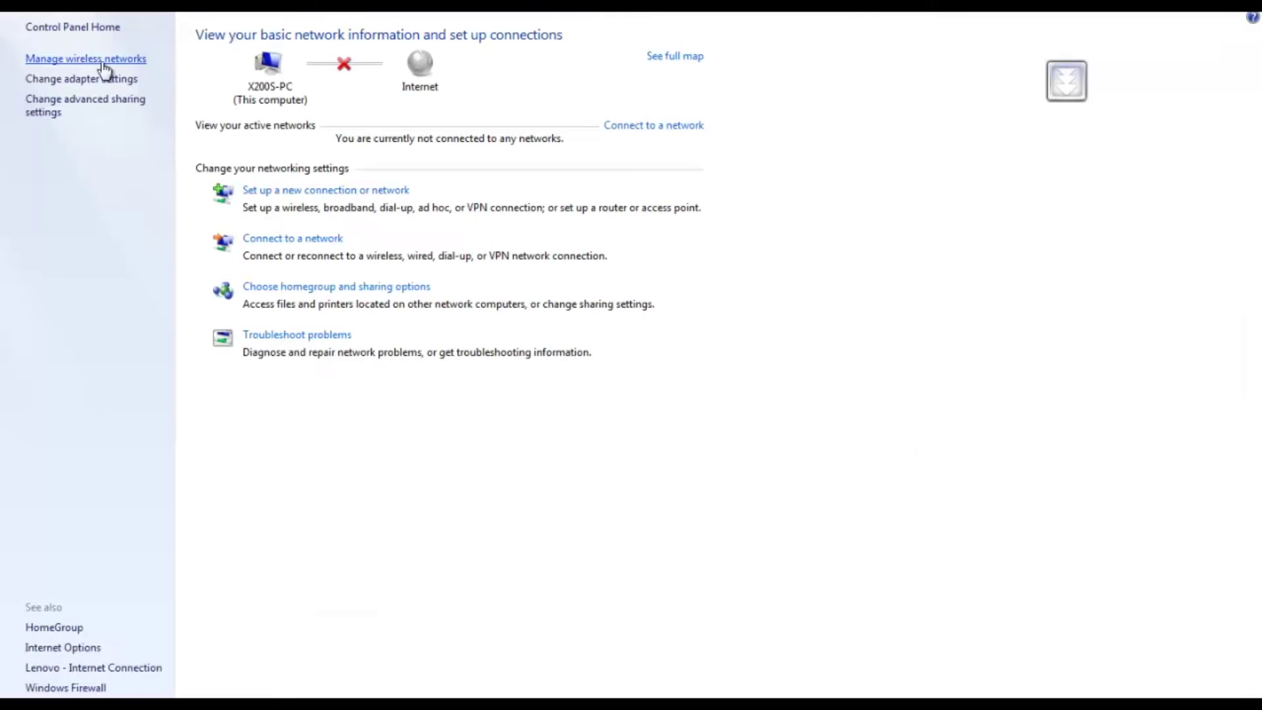
pyautogui.click(68, 79)
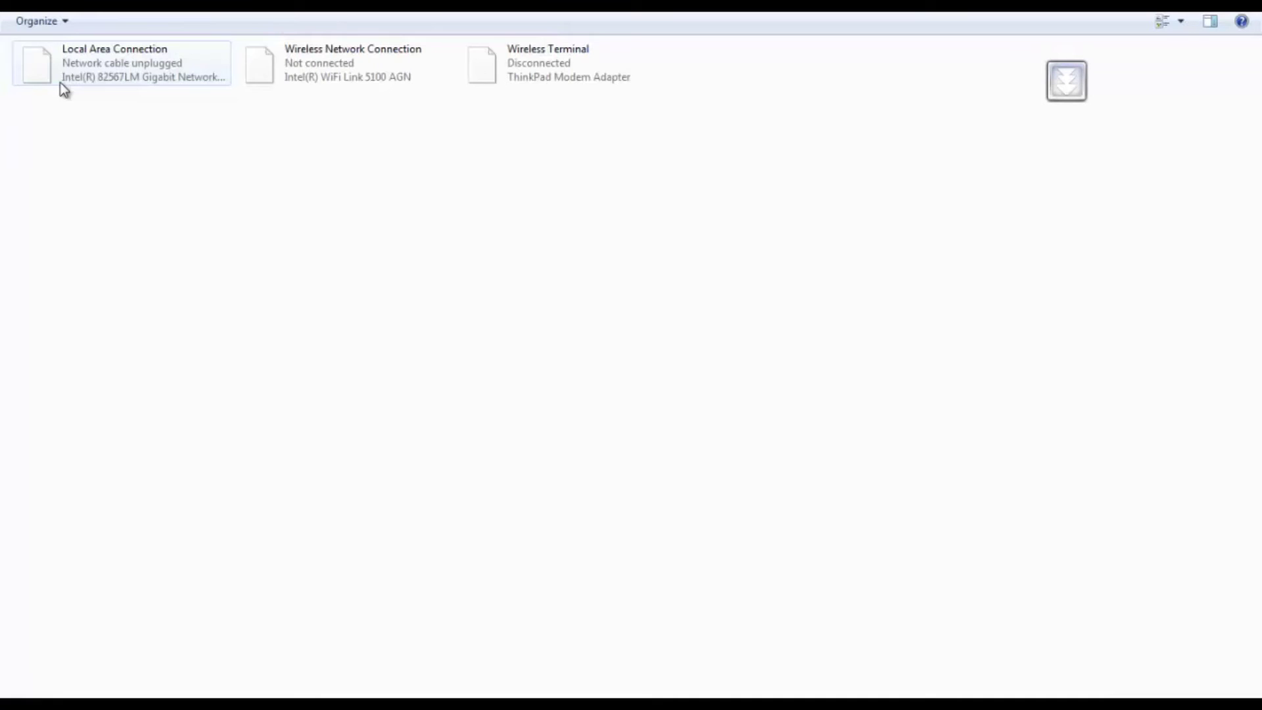
pyautogui.click(94, 75)
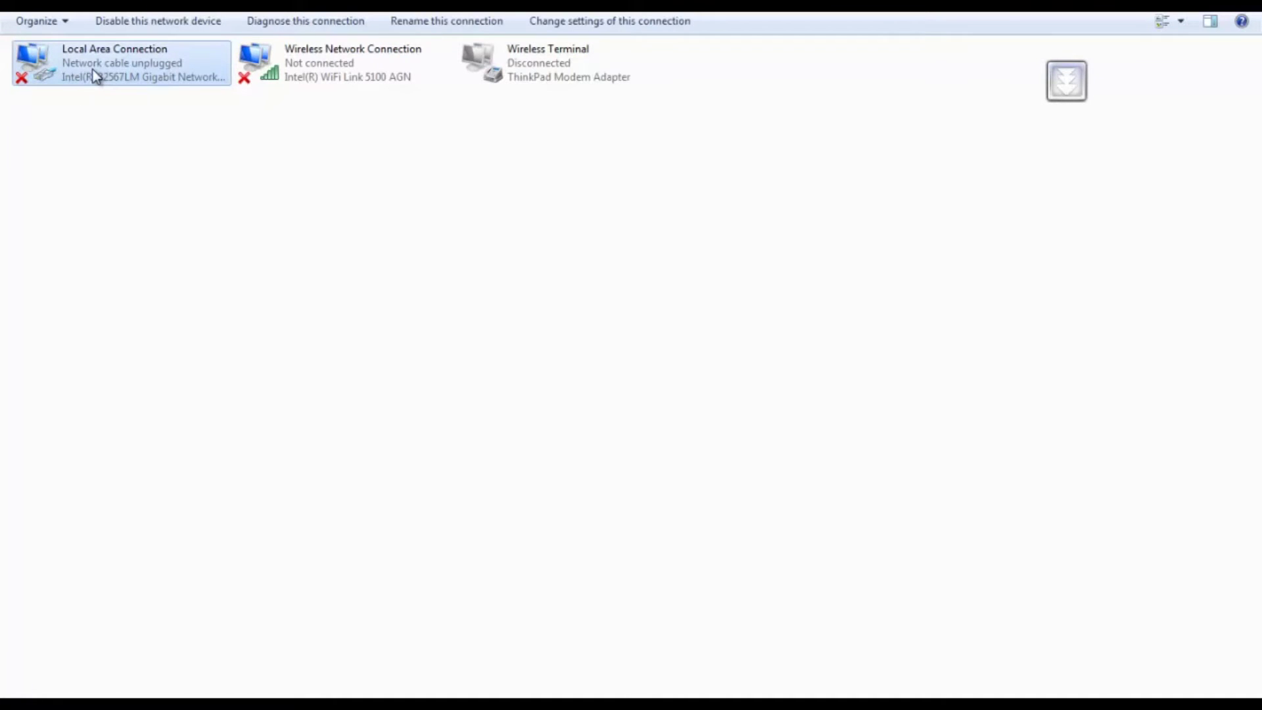
pyautogui.rightClick(94, 75)
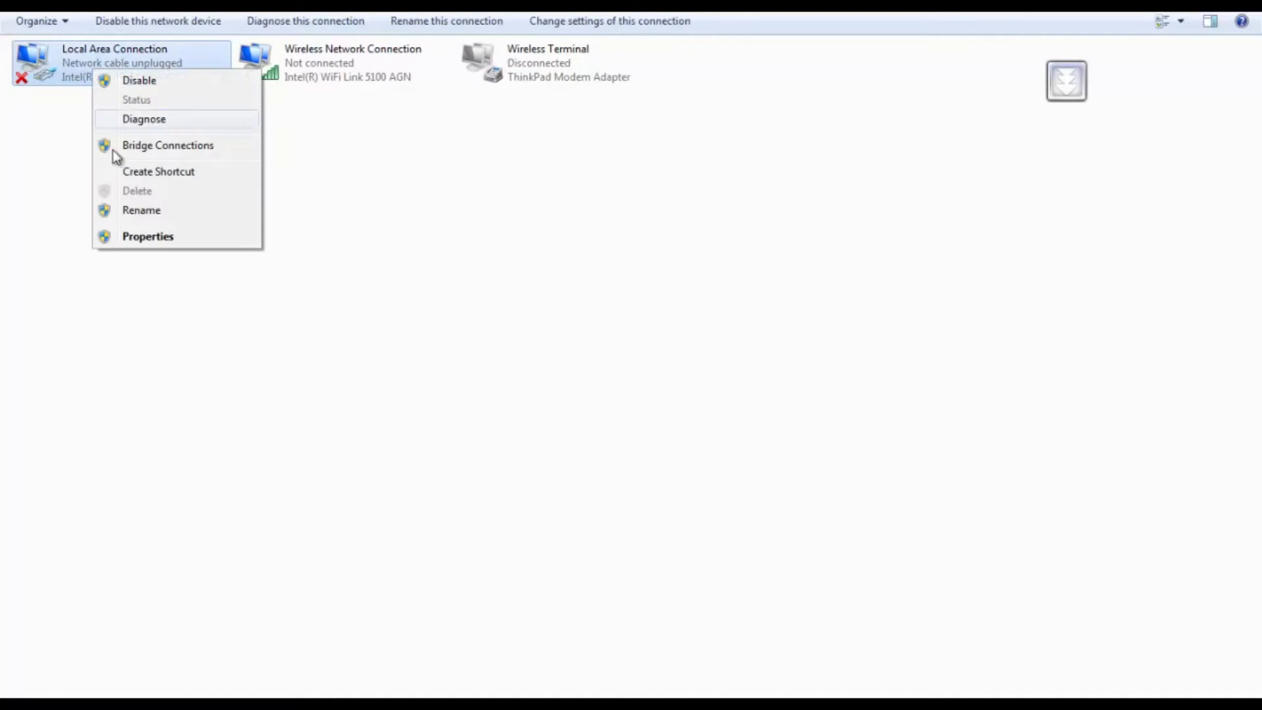
pyautogui.click(149, 237)
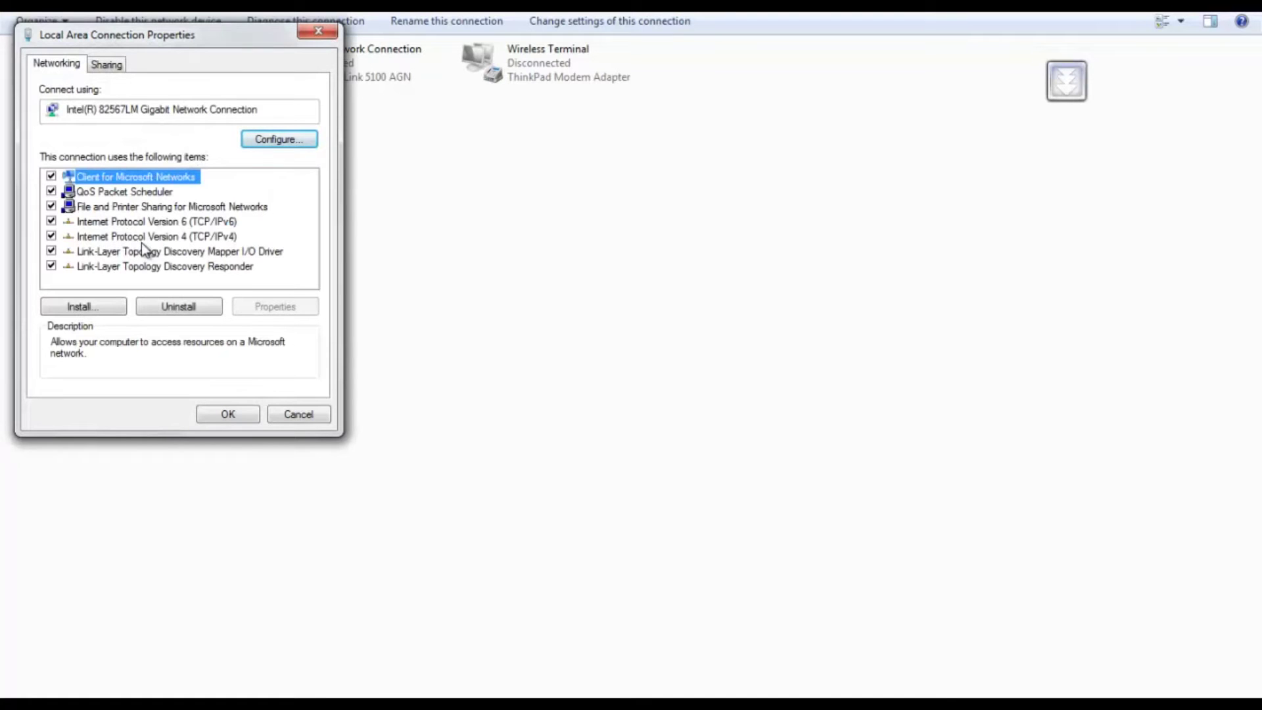
pyautogui.click(147, 237)
pyautogui.click(296, 307)
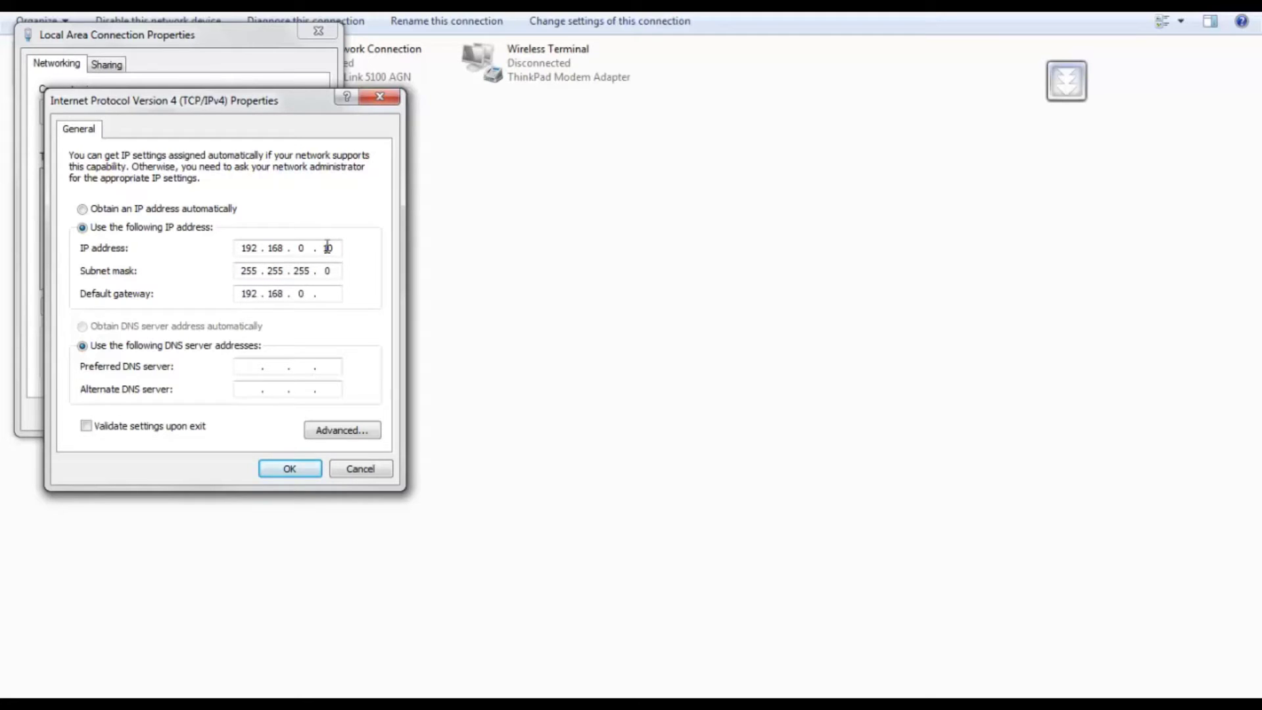
# Step: Enter static IP 192.168.0.10, mask 255.255.255.0, gateway 192.168.0.13, and confirm
pyautogui.write('13')
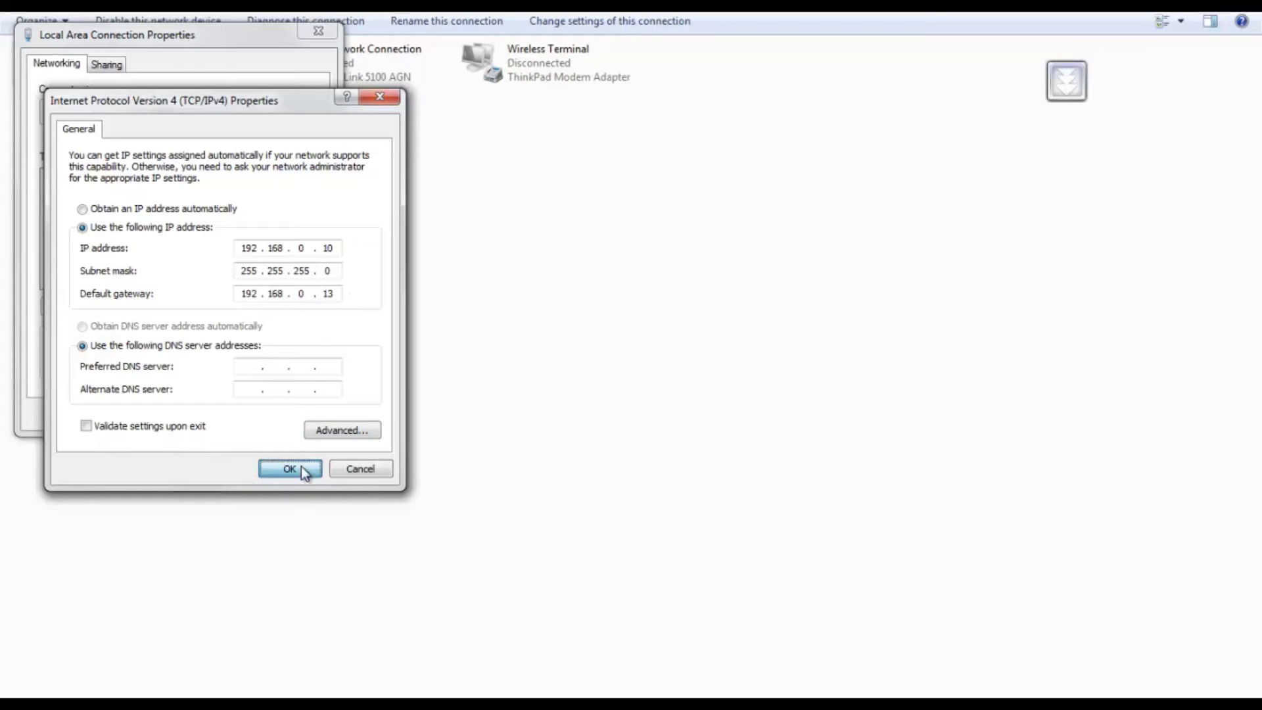
pyautogui.click(301, 469)
pyautogui.click(226, 414)
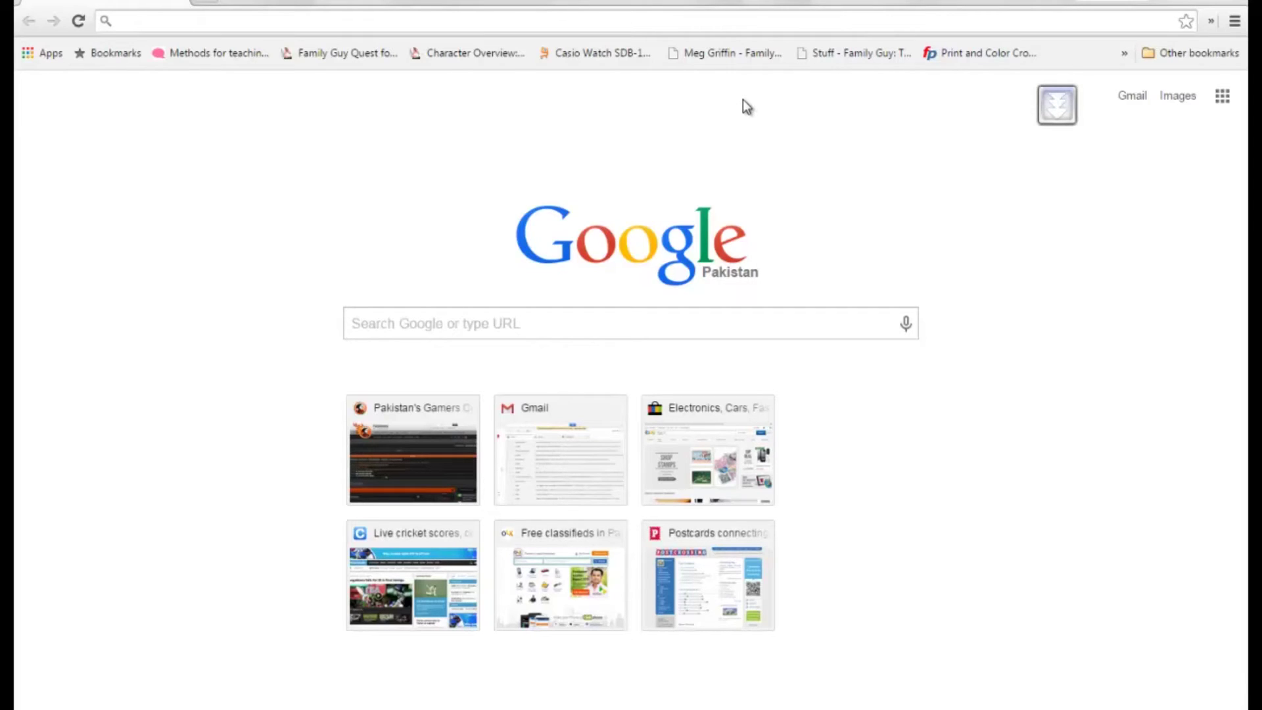
# Step: Load the router admin page at 192.168.0.13 in Chrome's address bar
pyautogui.click(698, 20)
pyautogui.write('19')
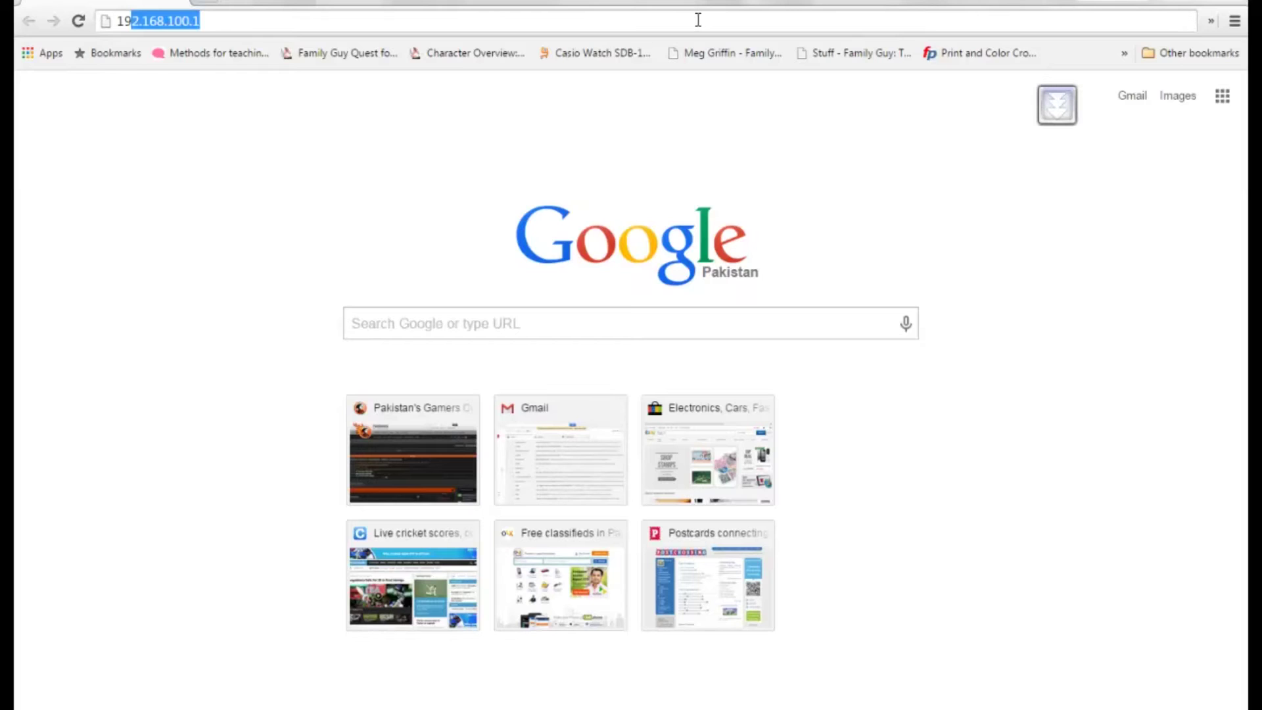
pyautogui.write('2')
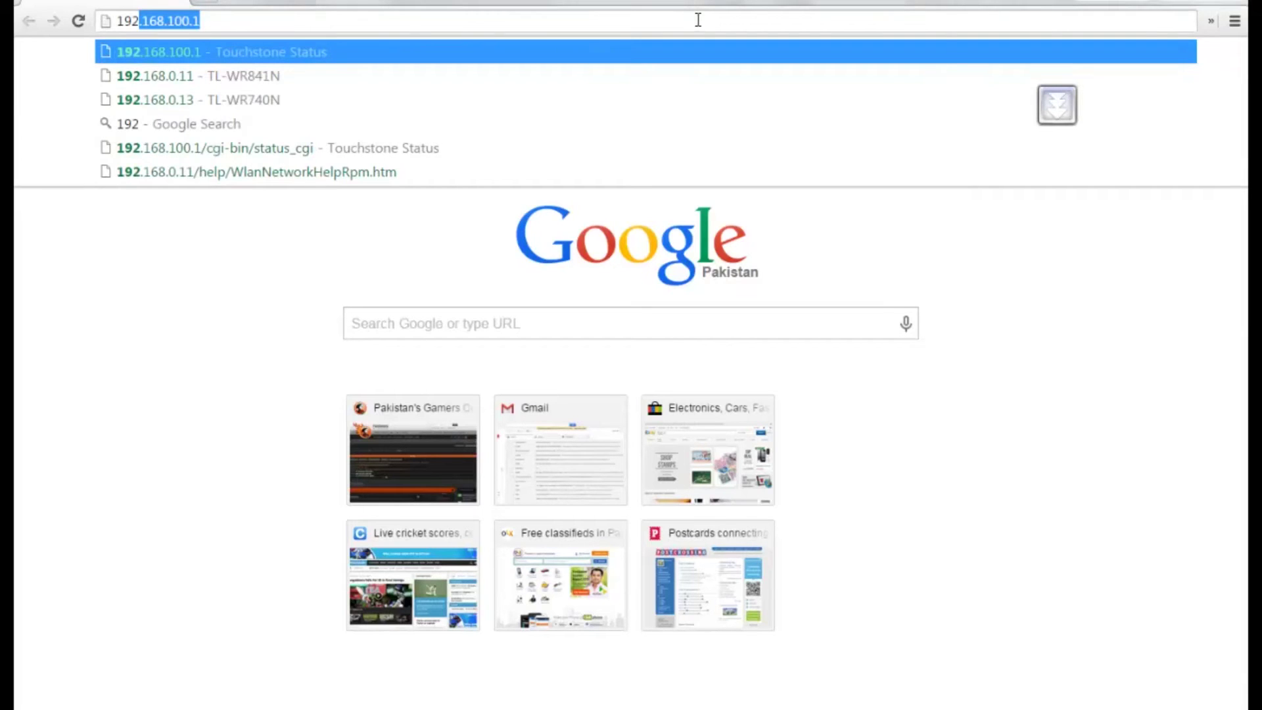
pyautogui.press('Right')
pyautogui.press('BackSpace')
pyautogui.press('BackSpace')
pyautogui.press('BackSpace')
pyautogui.press('BackSpace')
pyautogui.press('BackSpace')
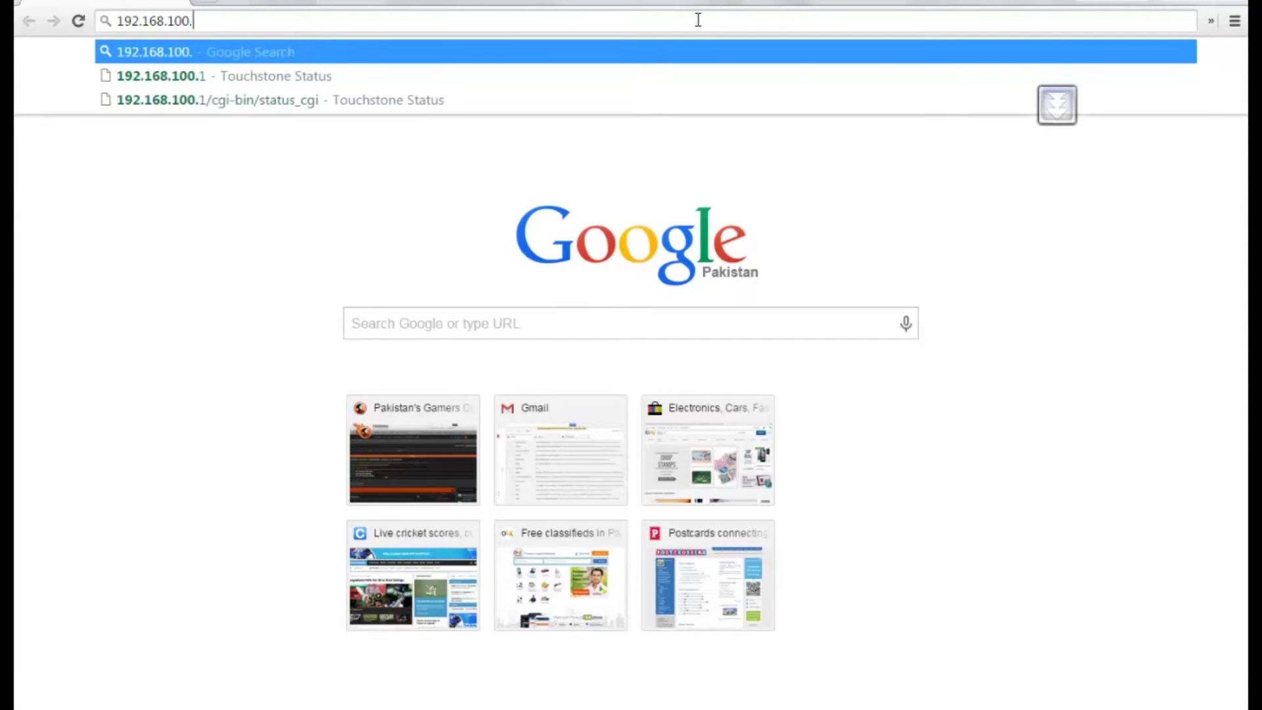
pyautogui.write('0.13')
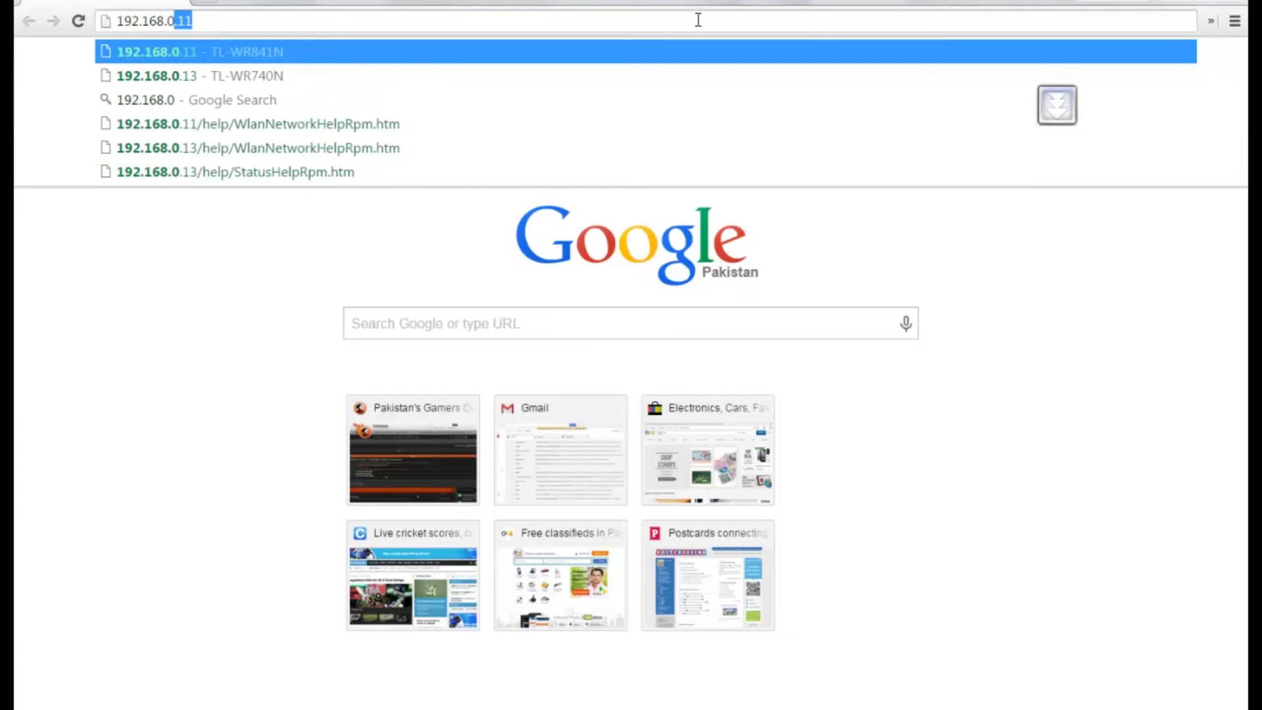
pyautogui.press('Return')
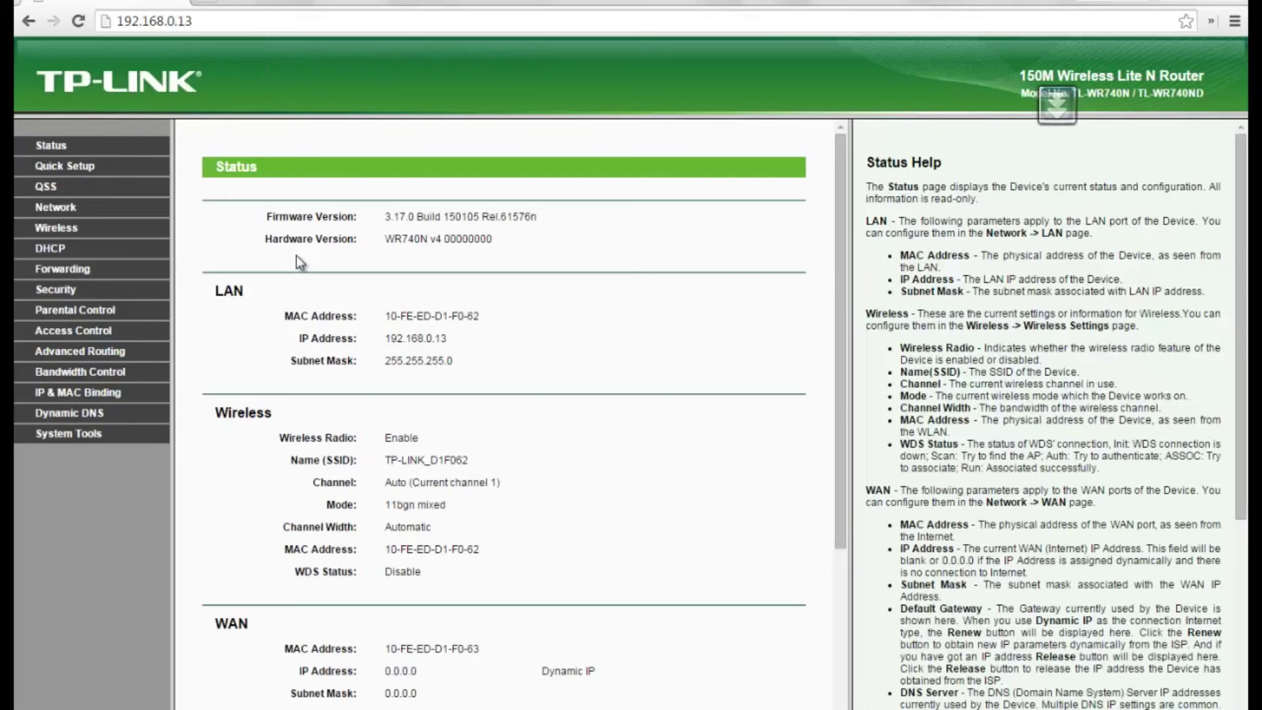
pyautogui.click(65, 231)
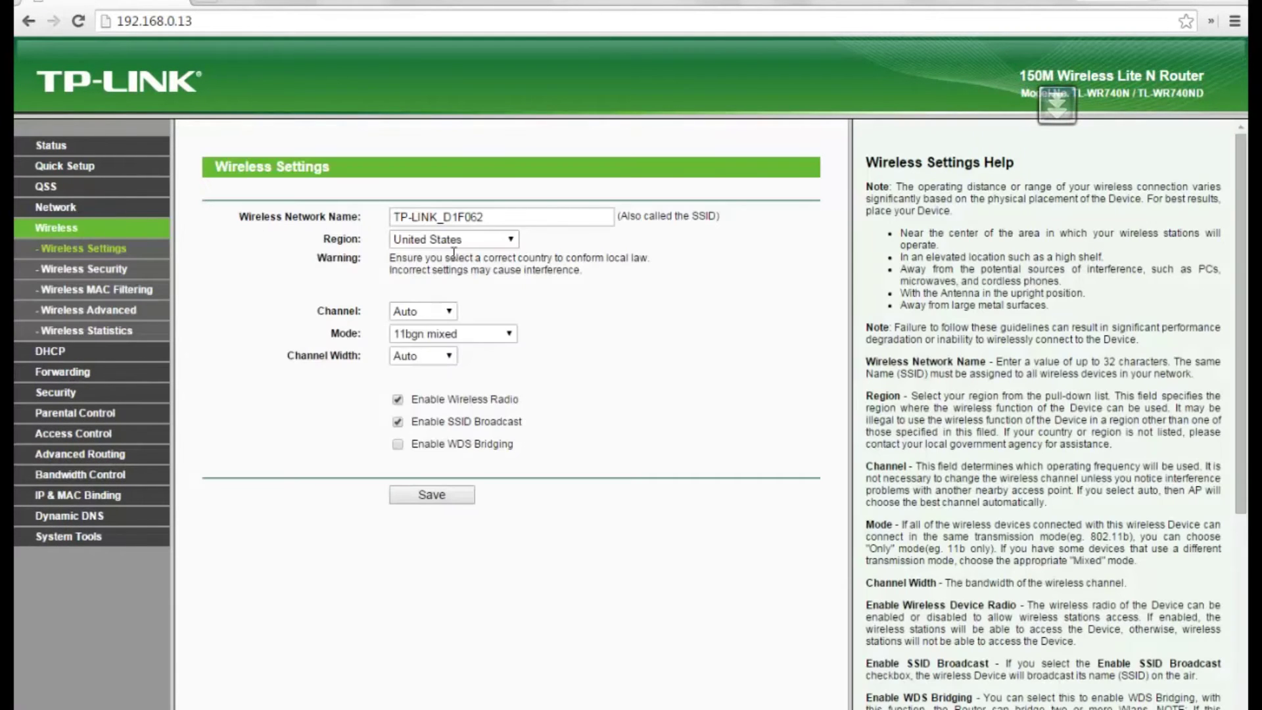
pyautogui.click(398, 444)
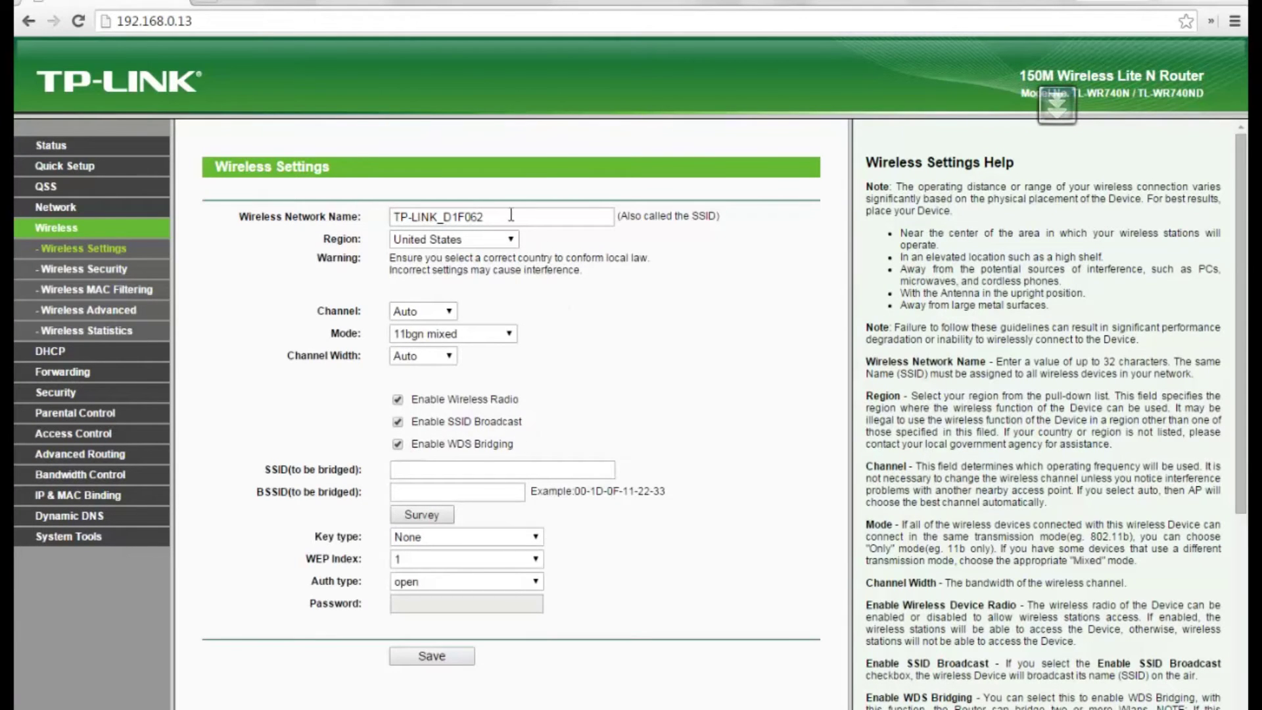
pyautogui.moveTo(490, 217); pyautogui.dragTo(331, 224)
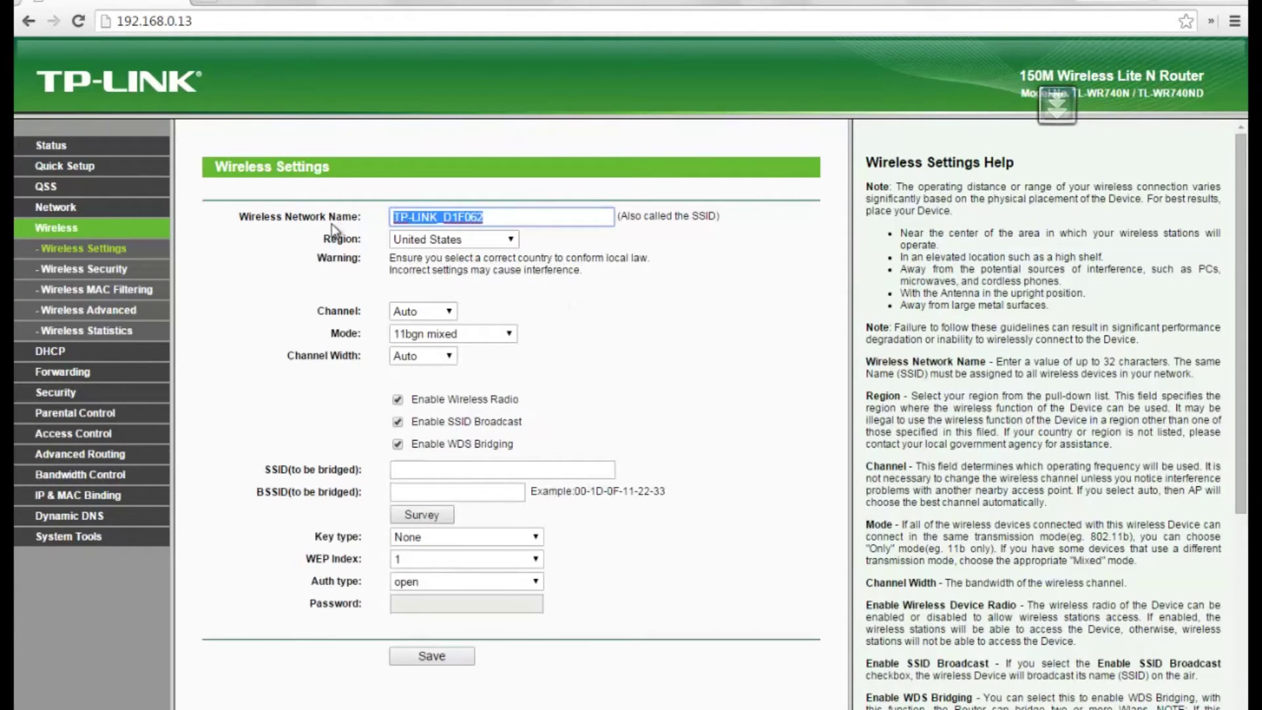
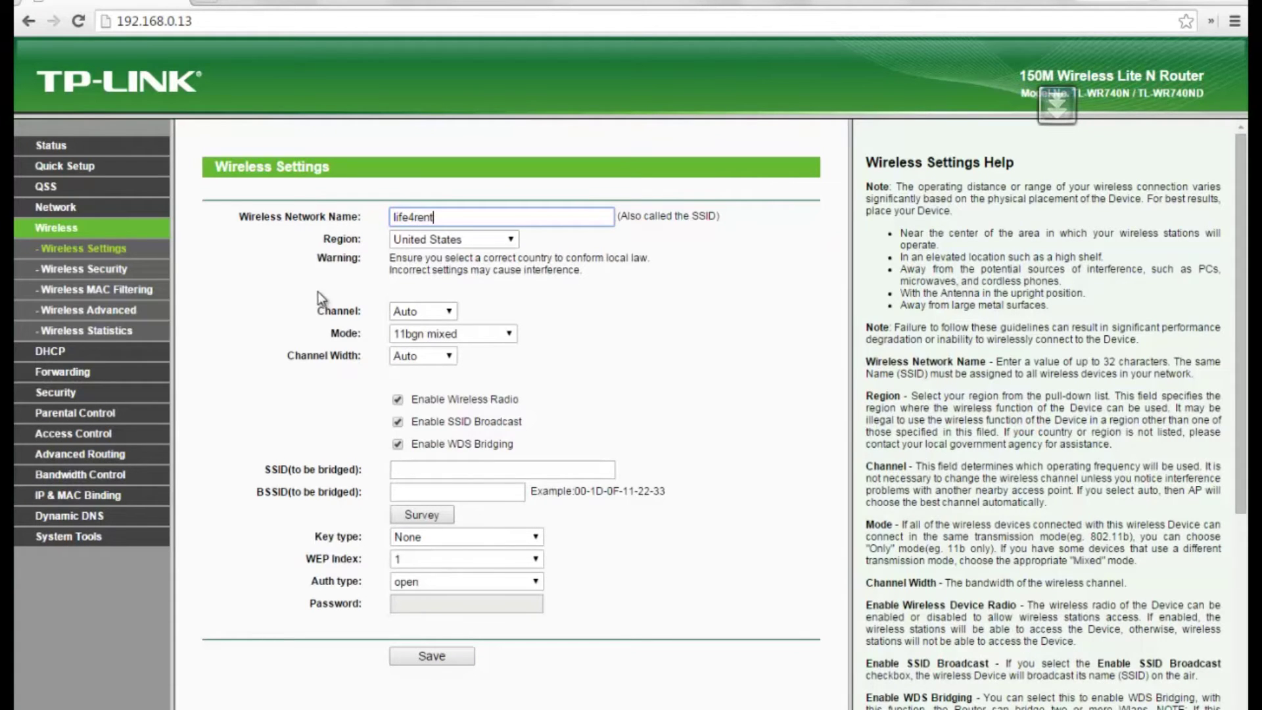
pyautogui.click(416, 309)
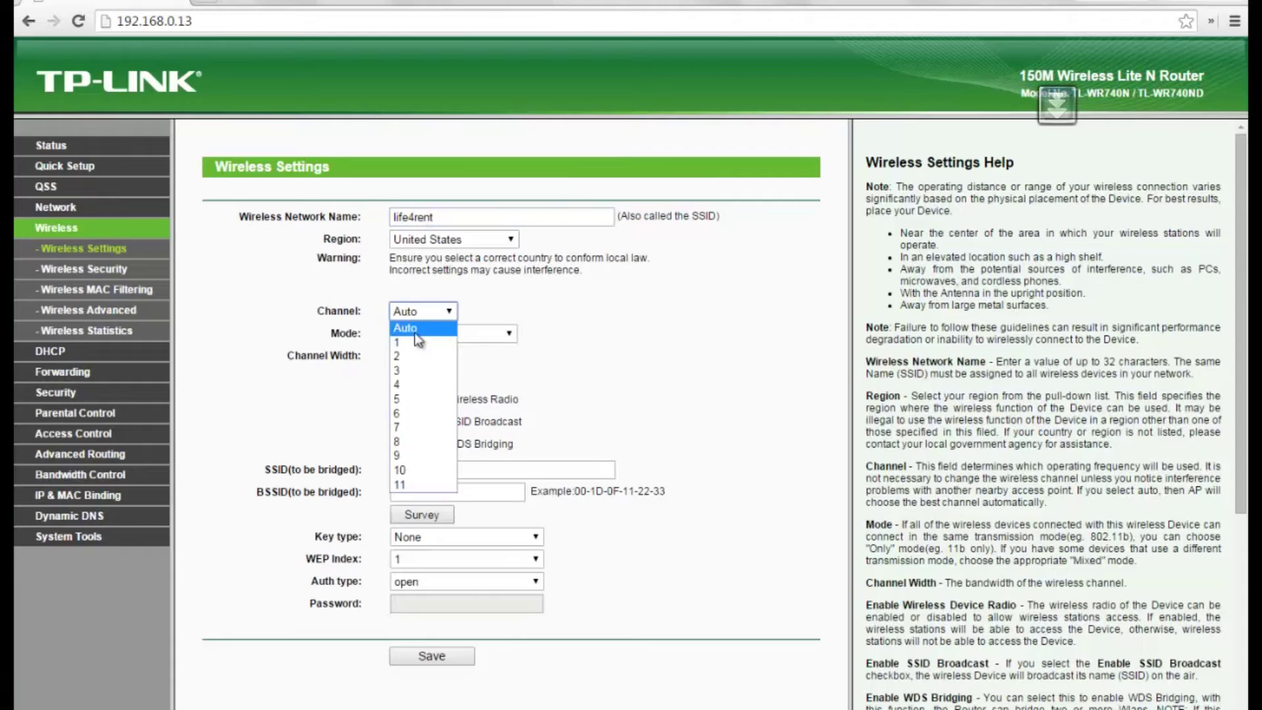
pyautogui.click(409, 415)
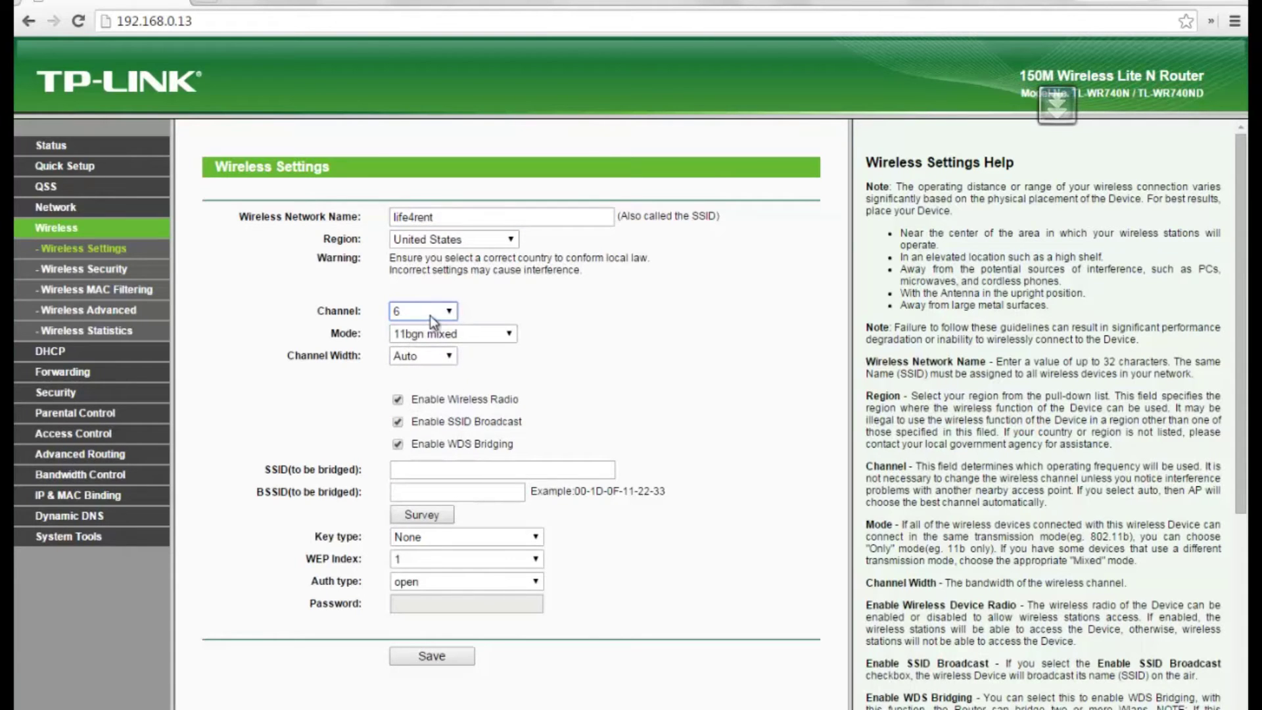
# Step: Keep mode at 11bgn mixed and run a site survey for nearby access points
pyautogui.click(445, 338)
pyautogui.click(446, 339)
pyautogui.click(432, 519)
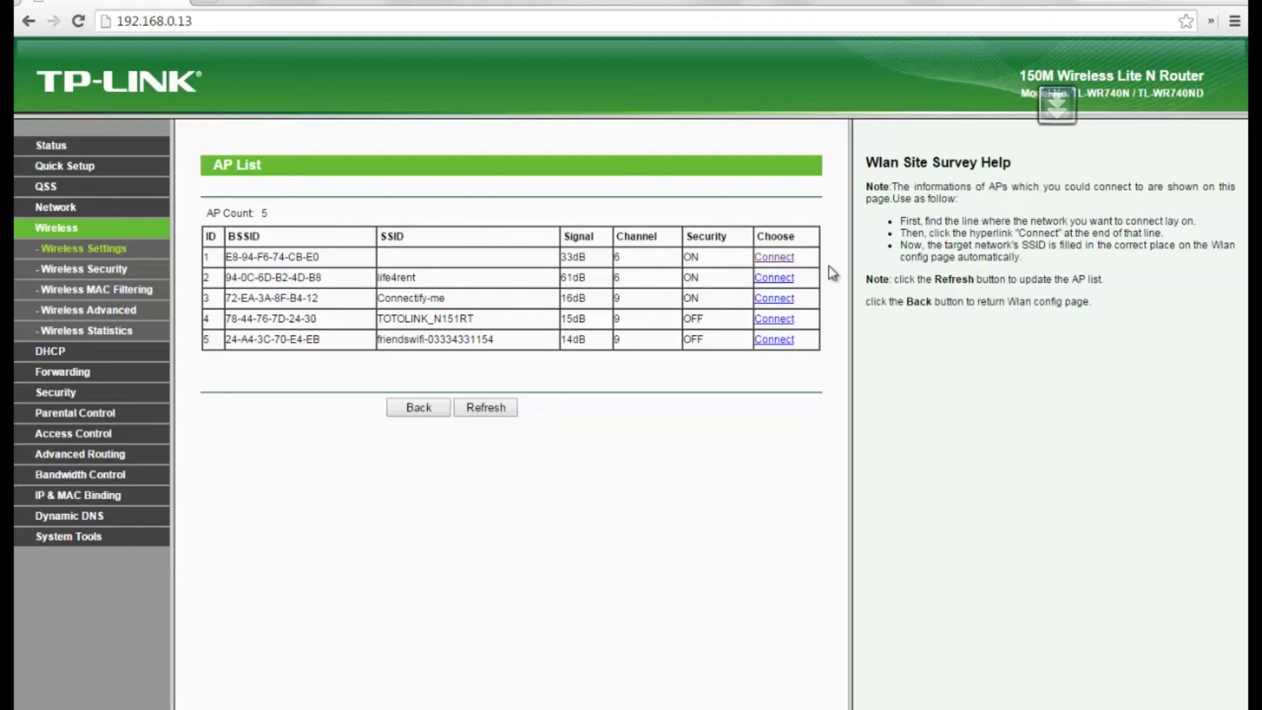
pyautogui.click(776, 258)
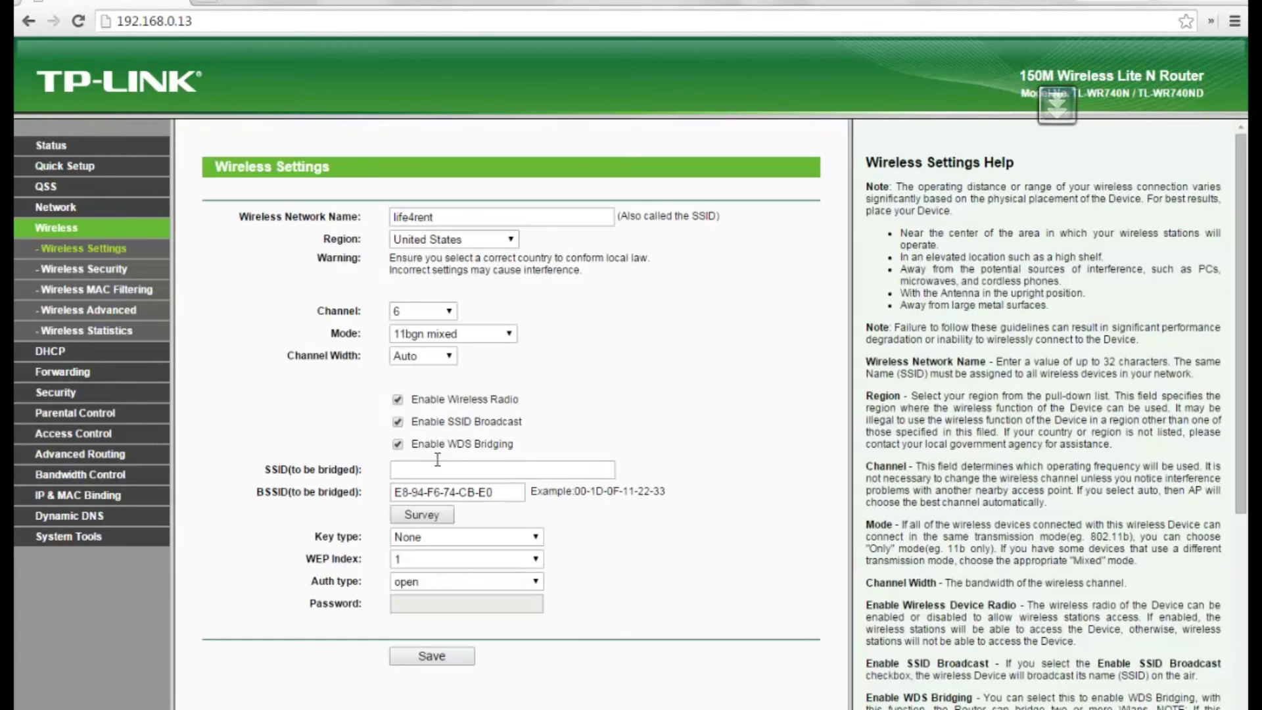
pyautogui.click(426, 467)
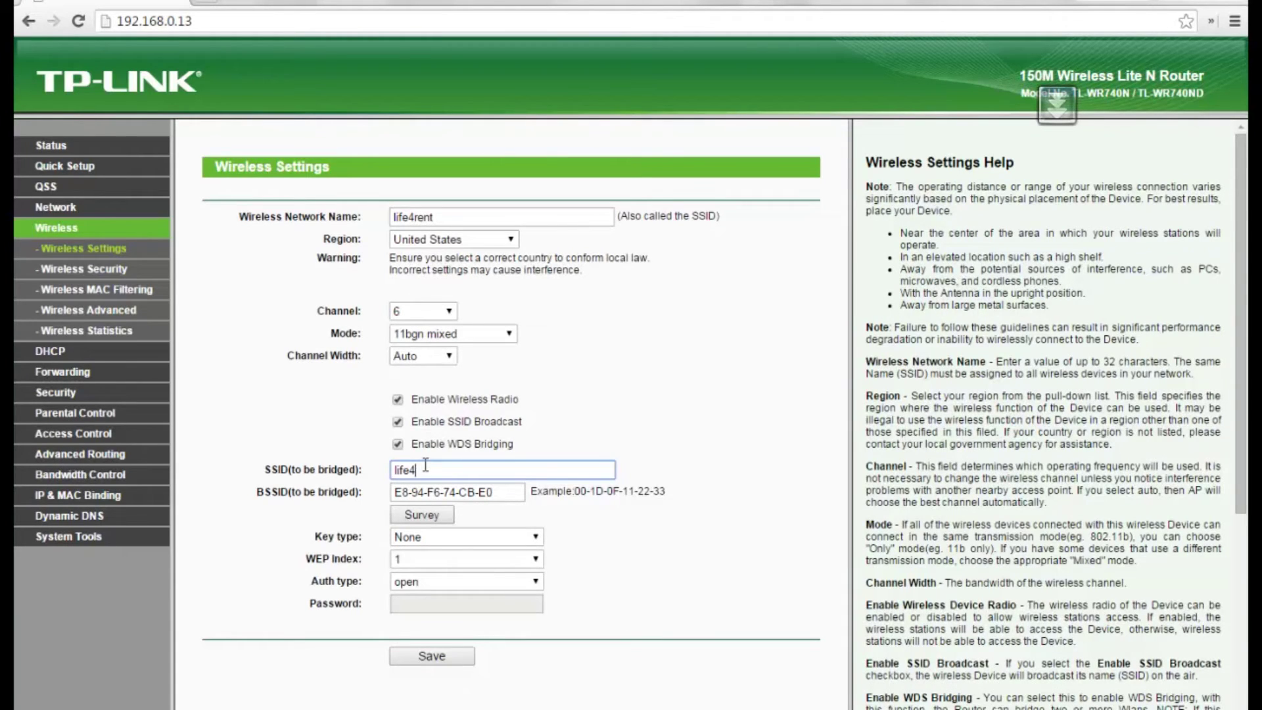
pyautogui.click(424, 536)
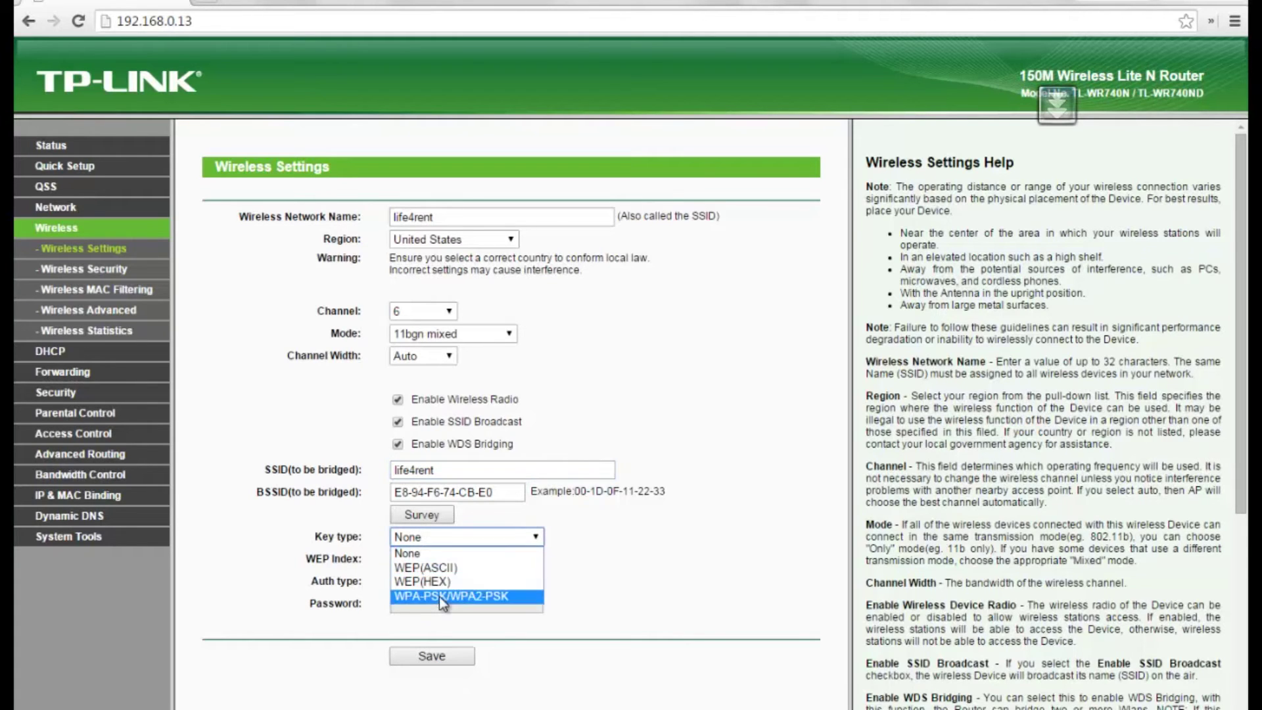
pyautogui.click(439, 595)
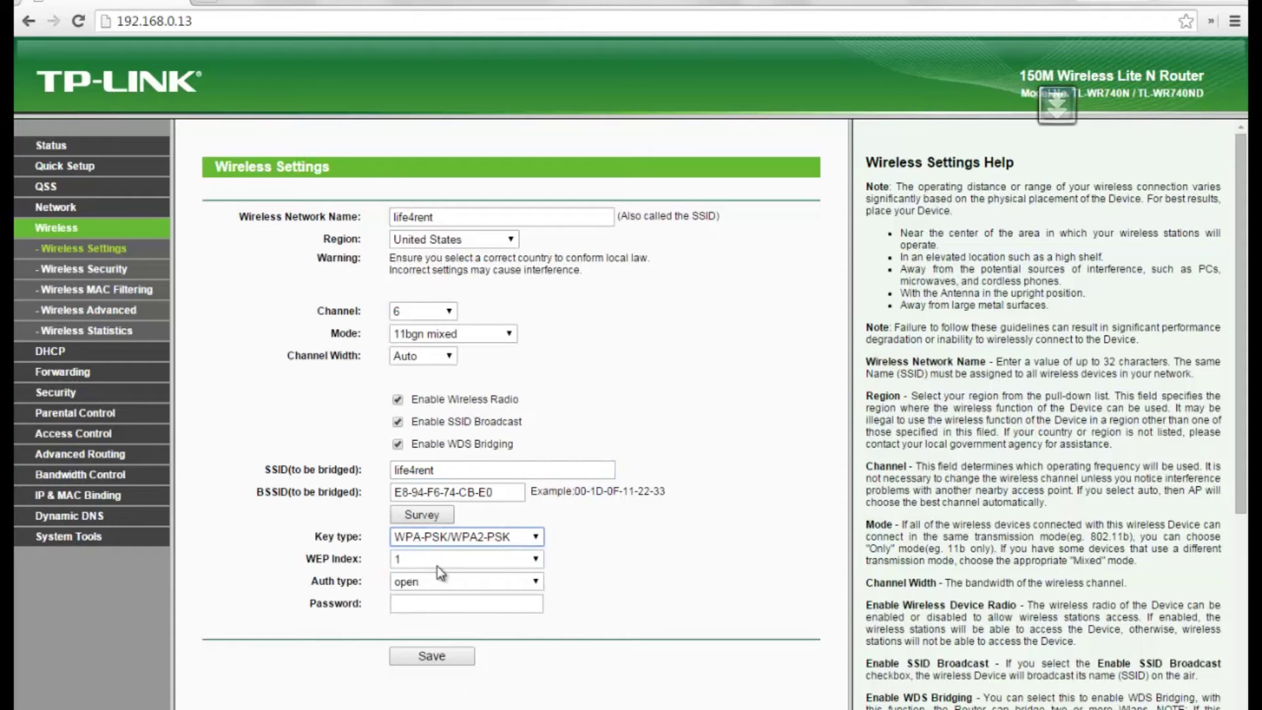
pyautogui.click(425, 605)
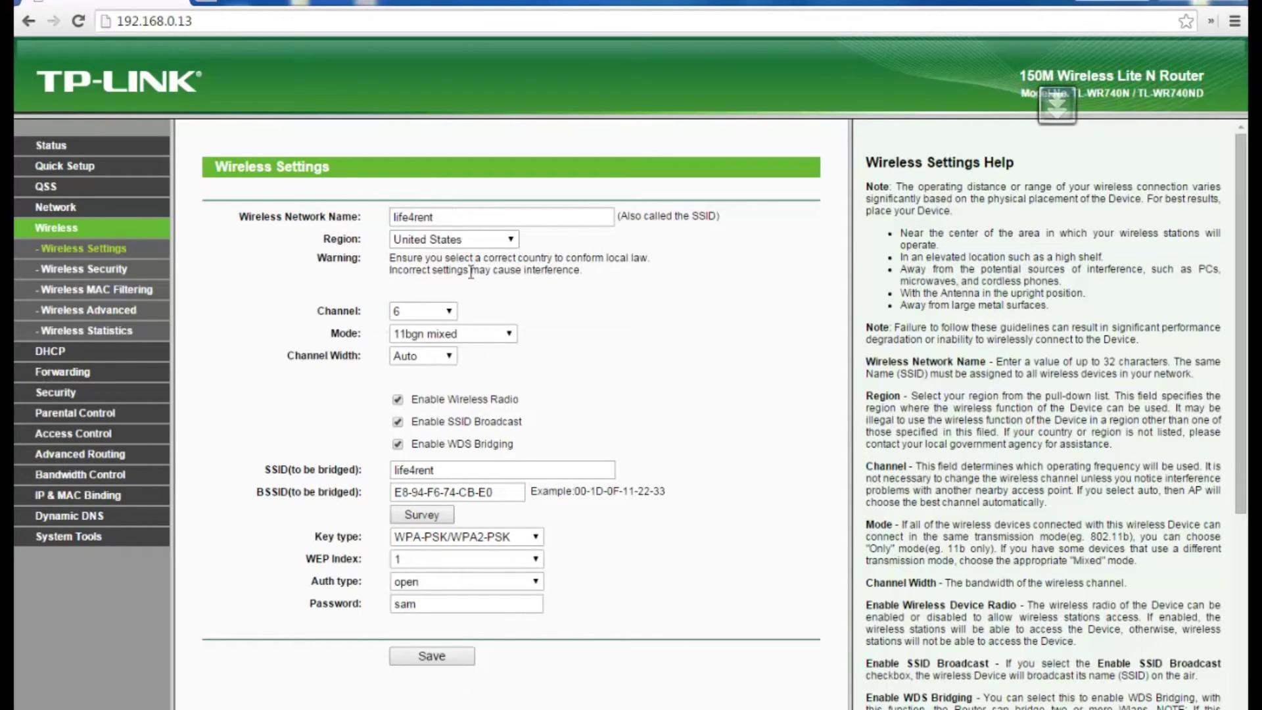
pyautogui.click(47, 156)
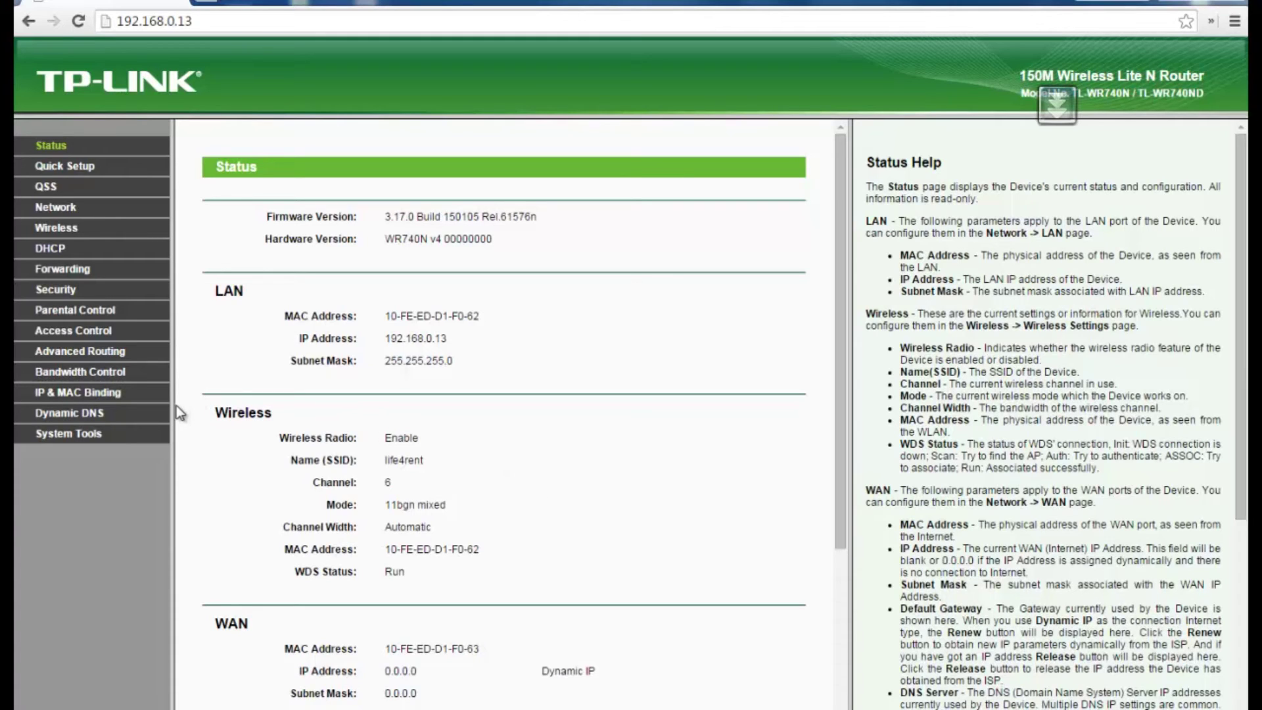
# Step: On System Tools > Password, enter the current admin user name and password
pyautogui.click(76, 430)
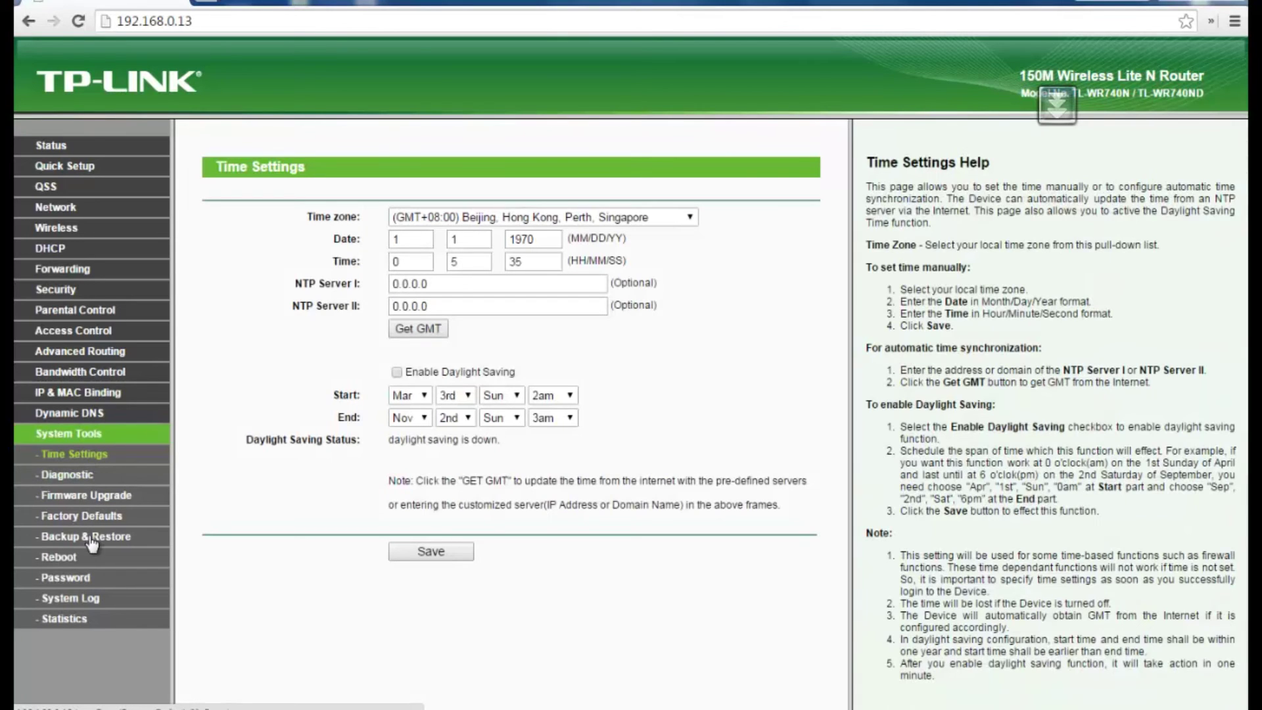
pyautogui.click(69, 578)
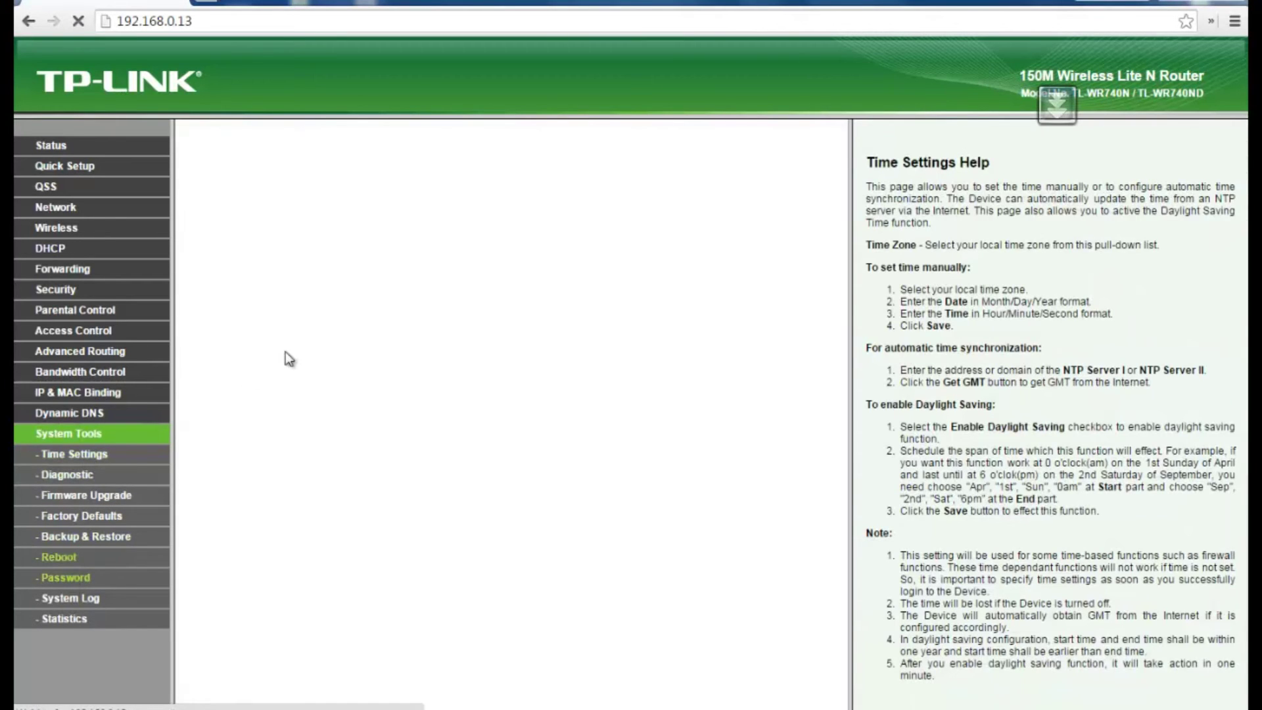
pyautogui.click(440, 247)
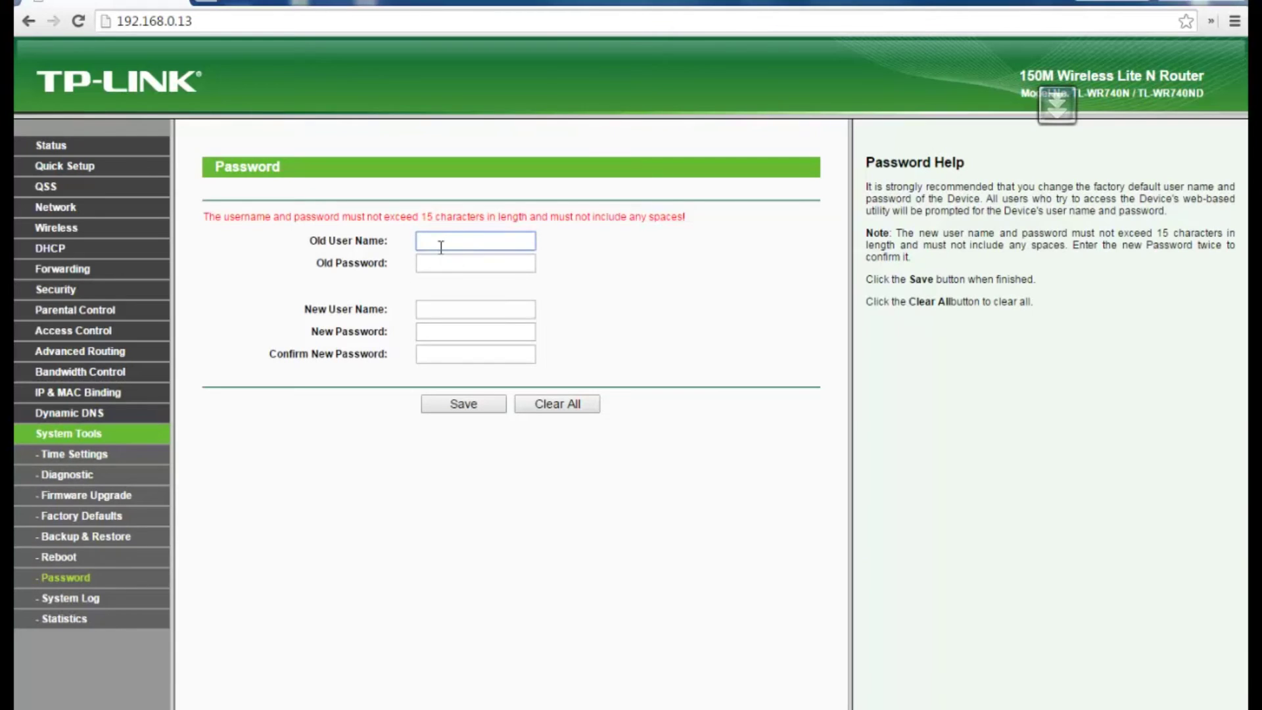
pyautogui.press('Tab')
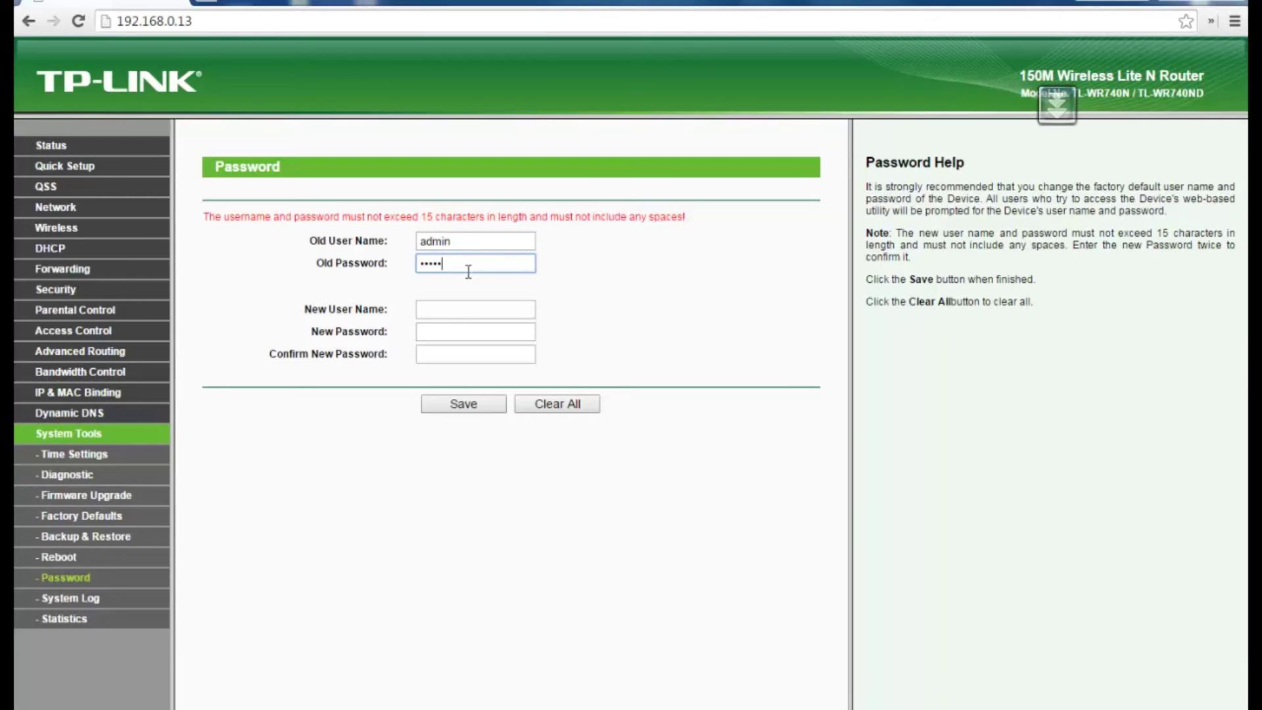
# Step: Enter a new admin user name and new password, fixing the confirmation mismatch
pyautogui.click(445, 308)
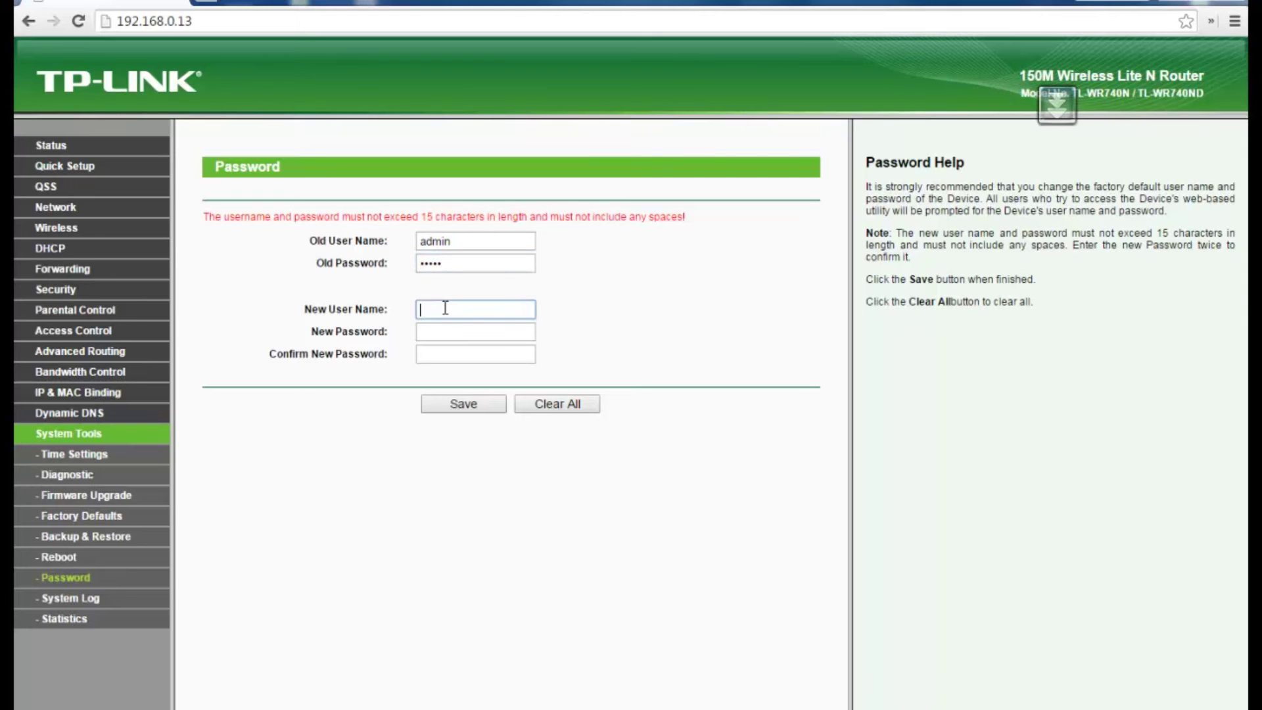
pyautogui.write('Foster1')
pyautogui.press('Tab')
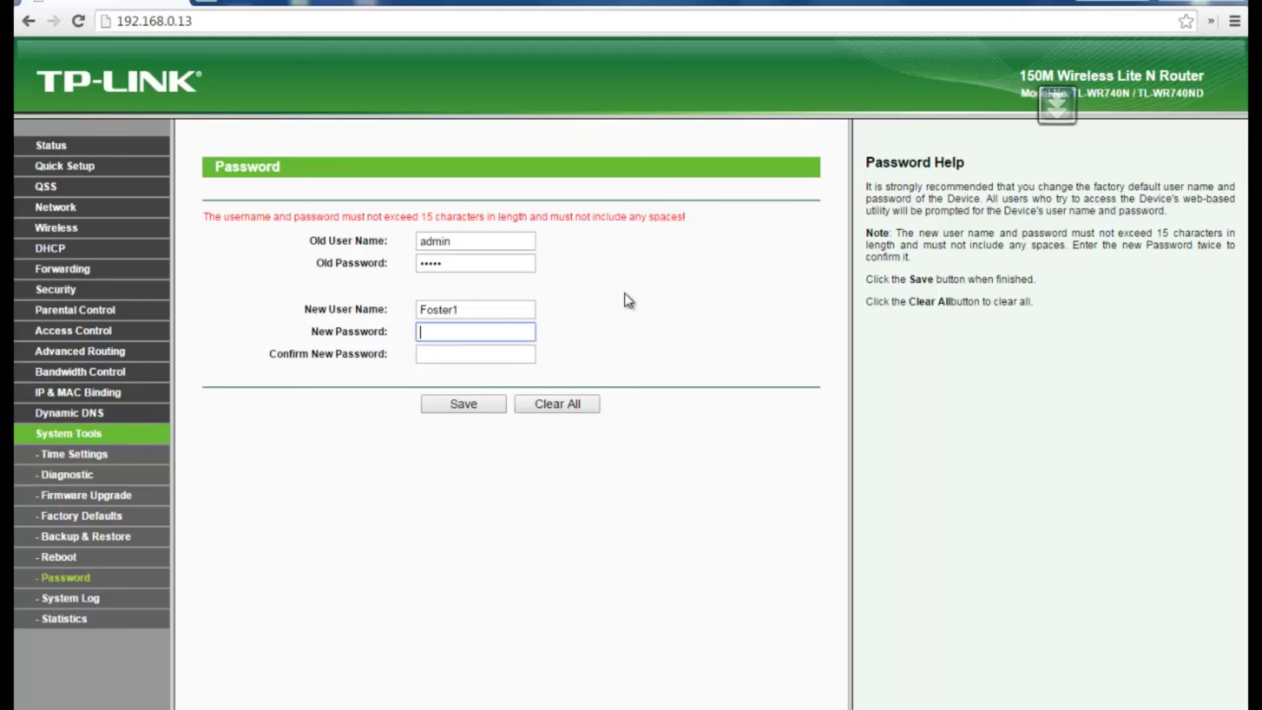
pyautogui.write('************')
pyautogui.press('Tab')
pyautogui.write('****')
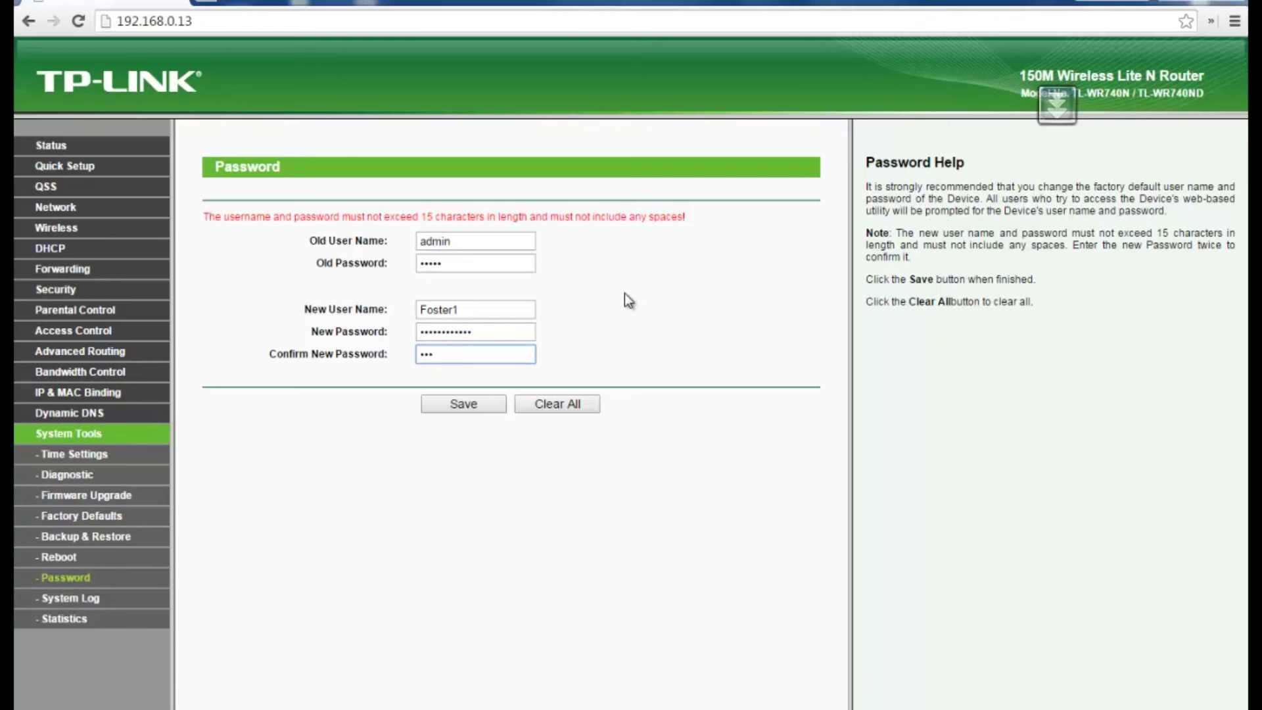
pyautogui.write('*********')
pyautogui.click(454, 406)
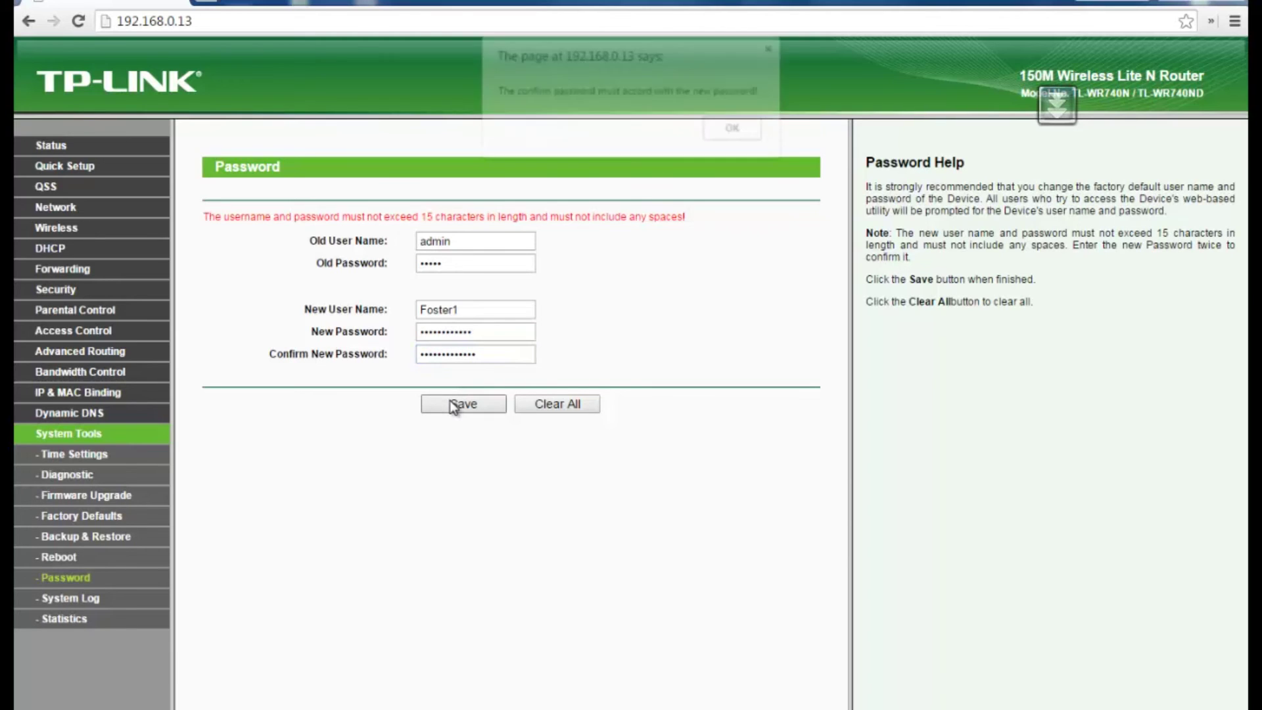
pyautogui.click(737, 132)
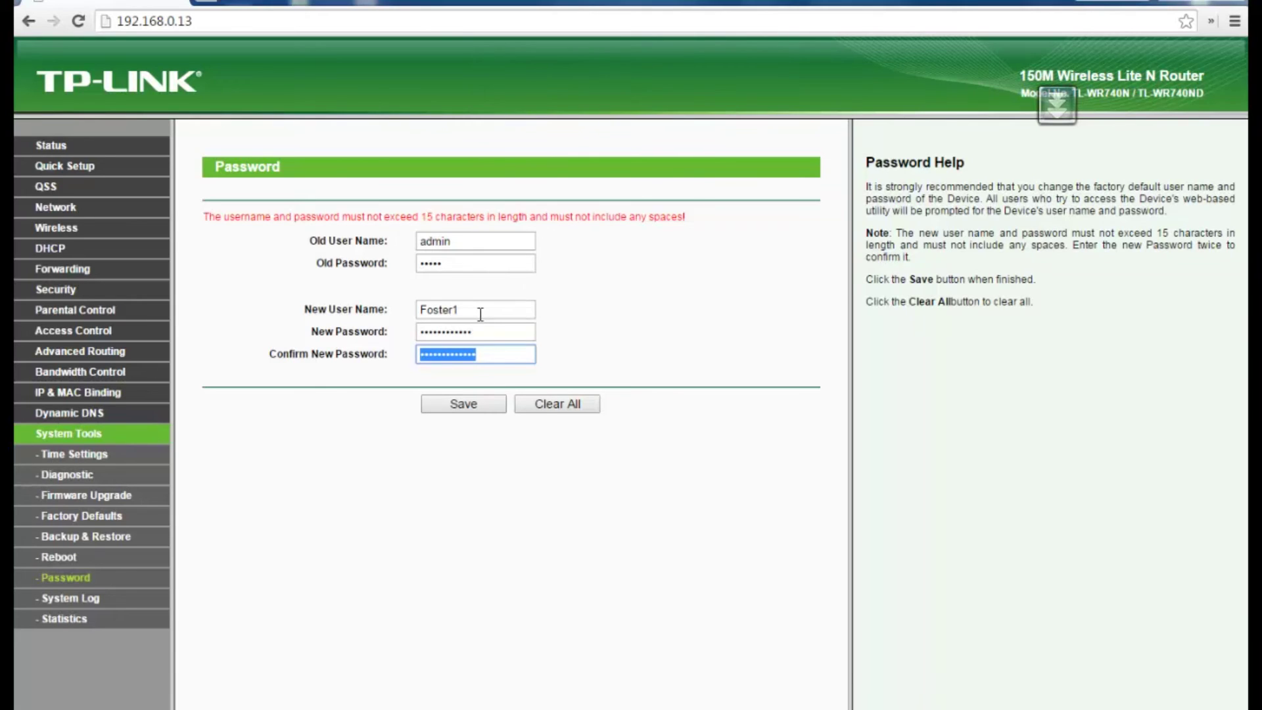
pyautogui.write('************')
# Step: Save the new login and sign back in with the new admin user name and password
pyautogui.click(479, 408)
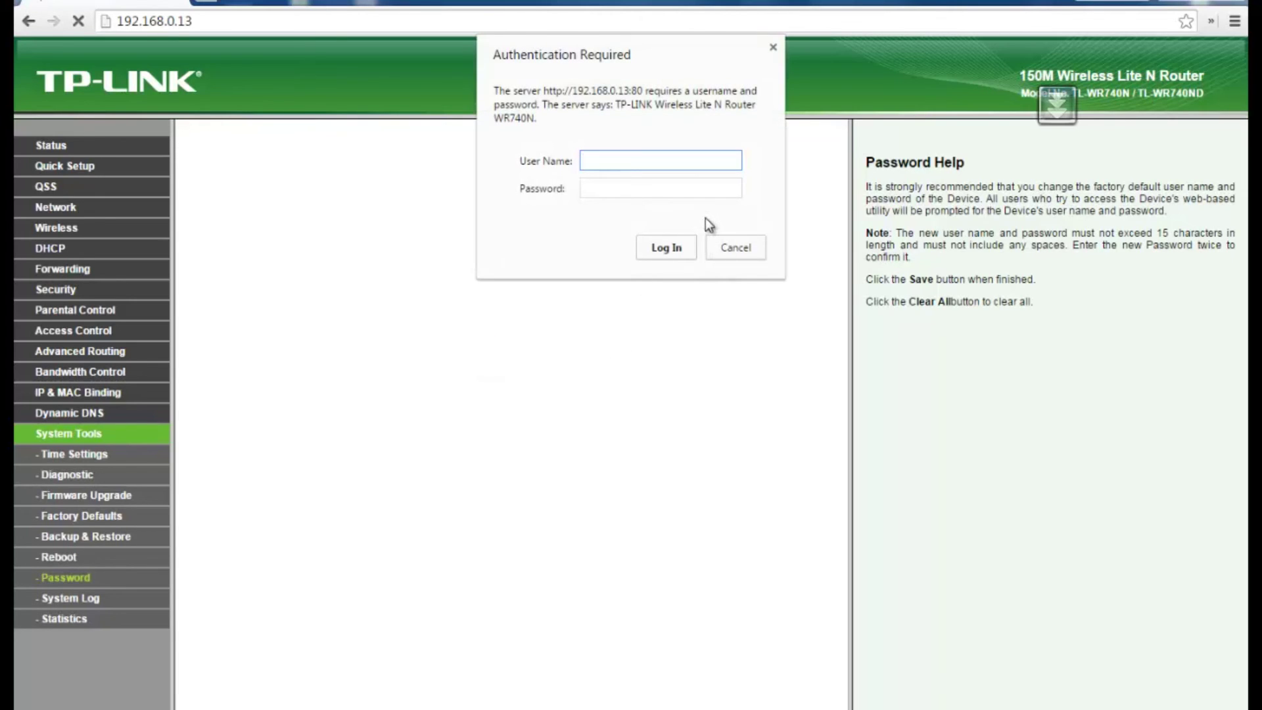
pyautogui.write('Foster1')
pyautogui.press('Tab')
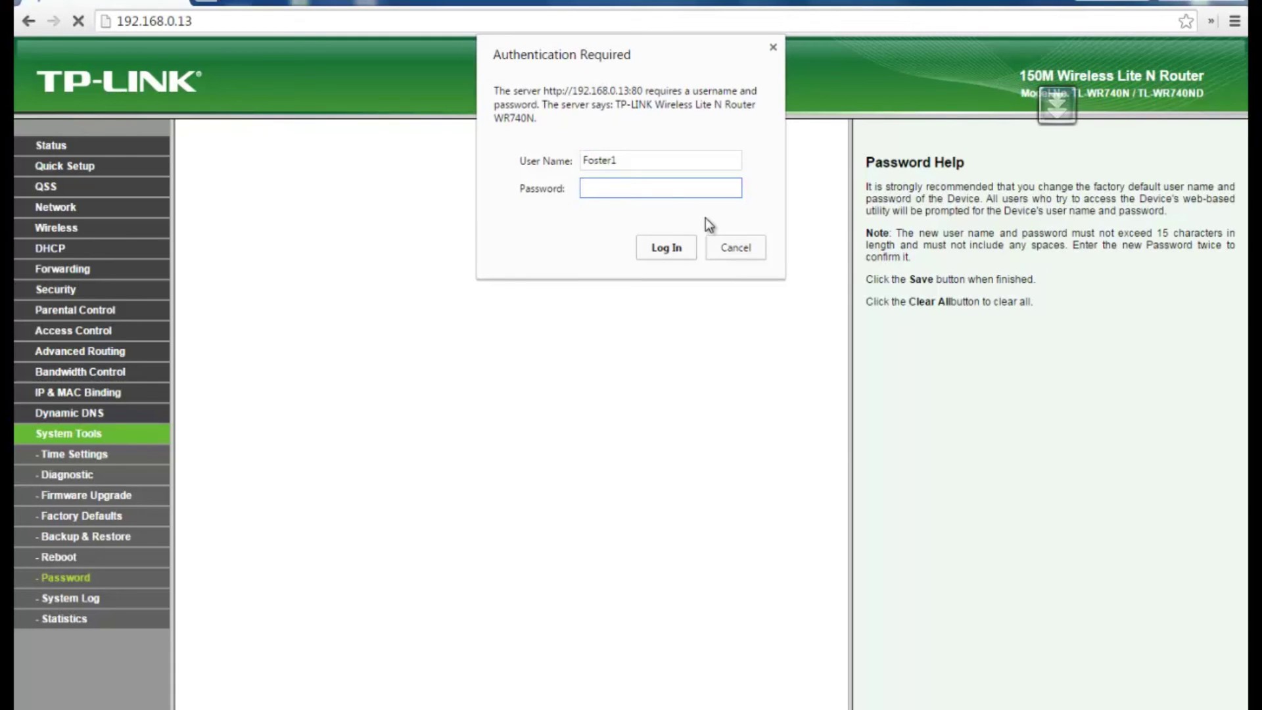
pyautogui.write('***********')
pyautogui.click(666, 248)
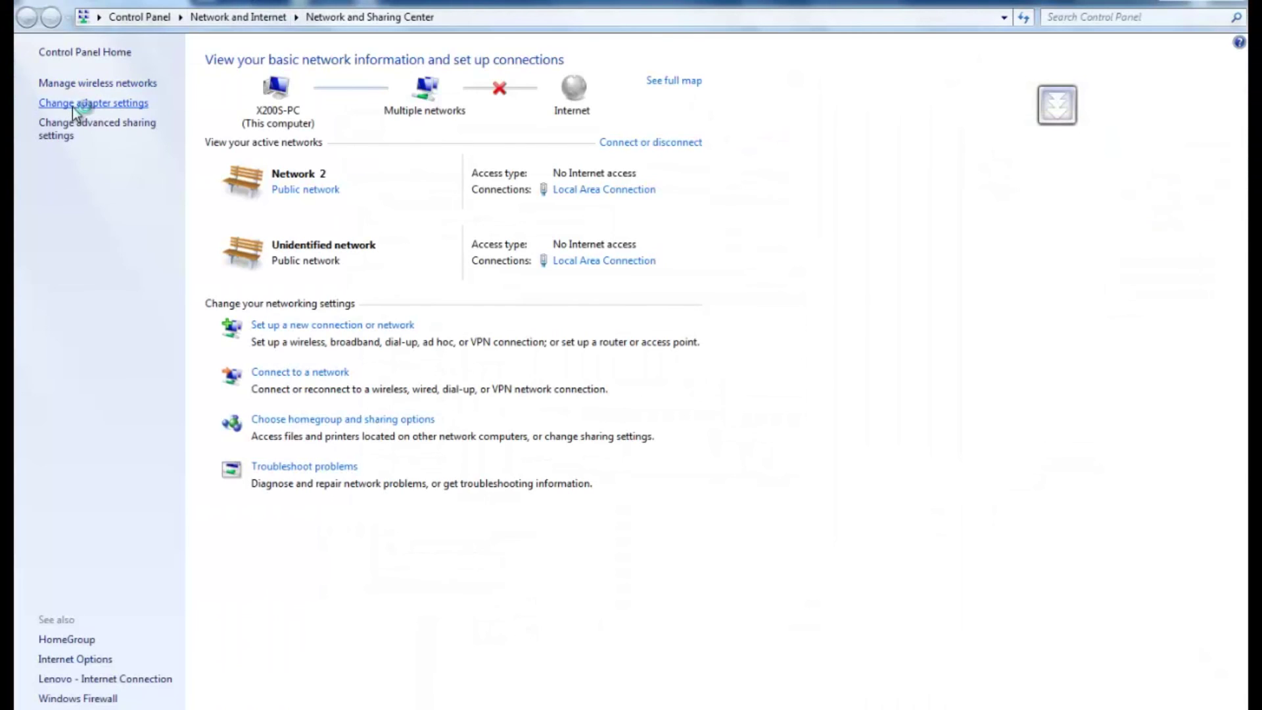
# Step: Switch Local Area Connection's TCP/IPv4 back to Obtain an IP address automatically
pyautogui.click(72, 105)
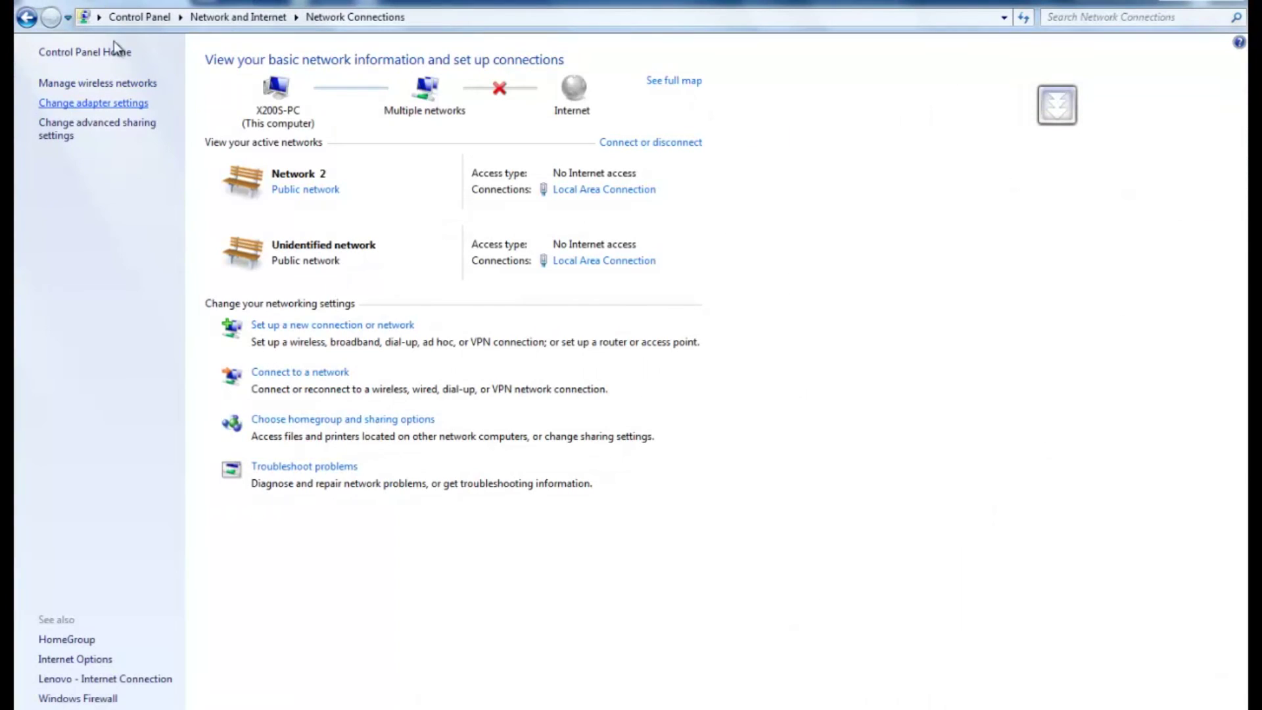
pyautogui.click(108, 84)
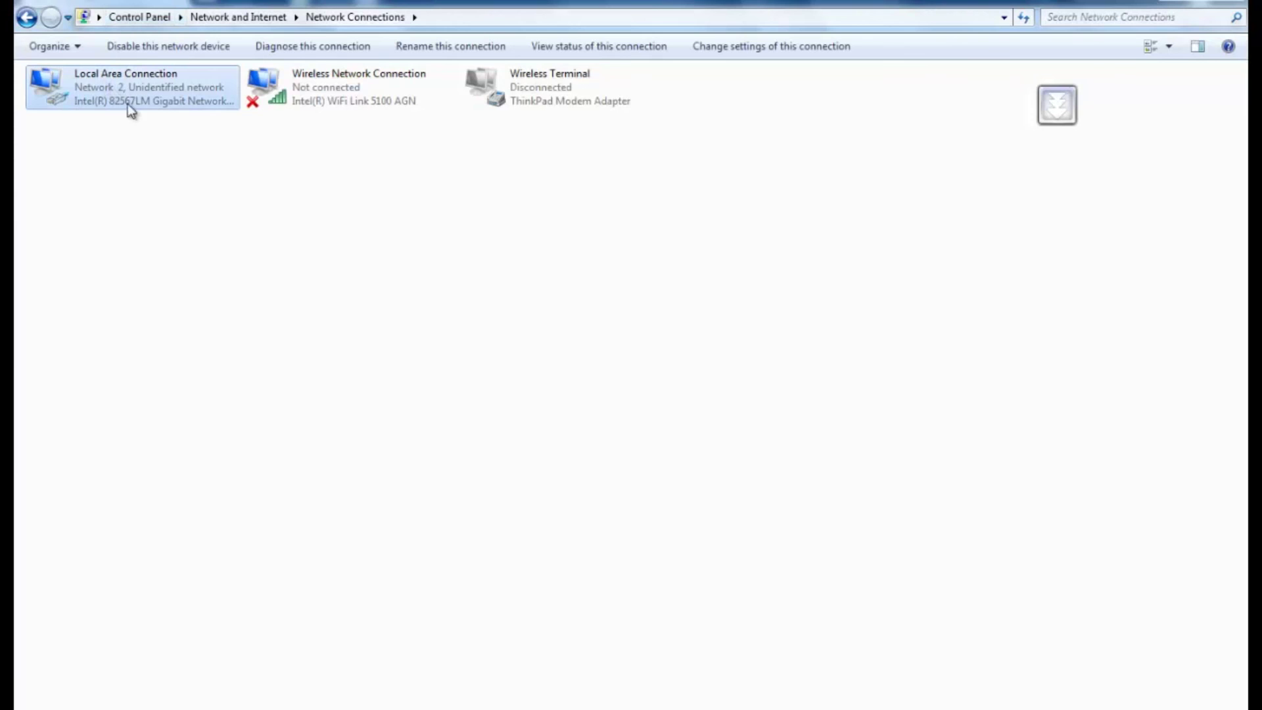
pyautogui.rightClick(149, 84)
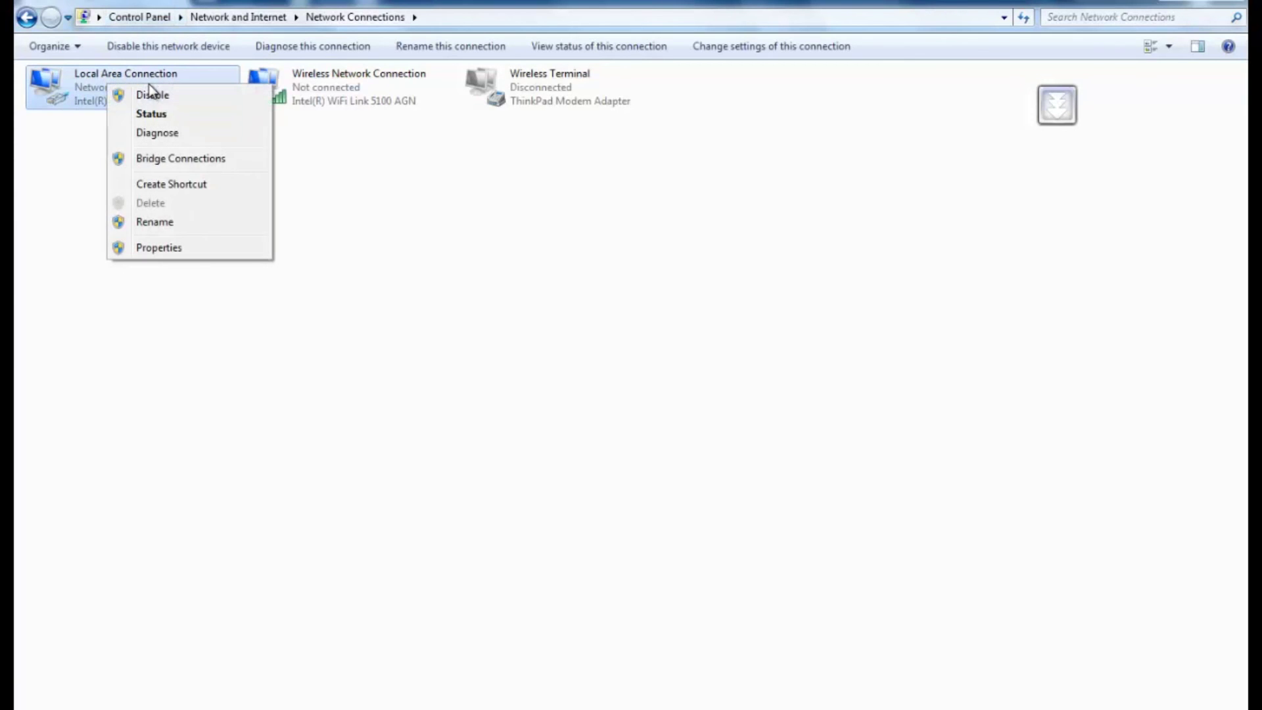
pyautogui.click(197, 248)
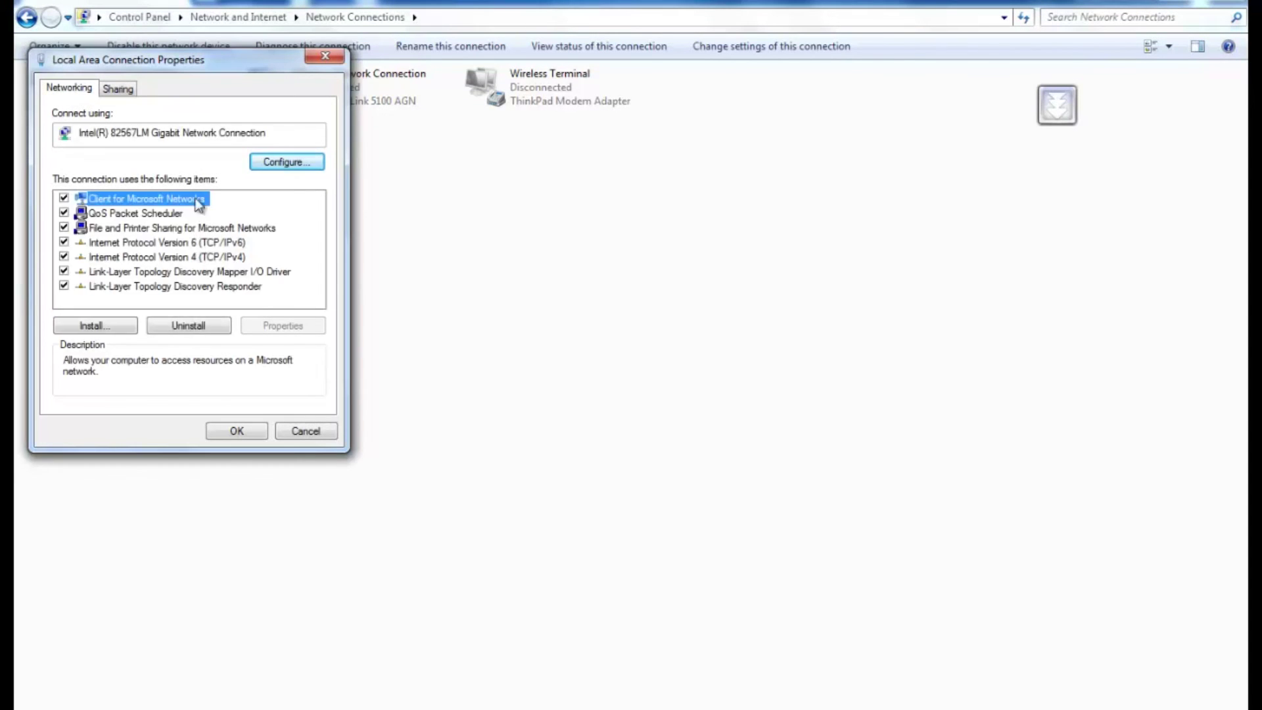
pyautogui.click(128, 257)
pyautogui.click(283, 326)
pyautogui.click(128, 231)
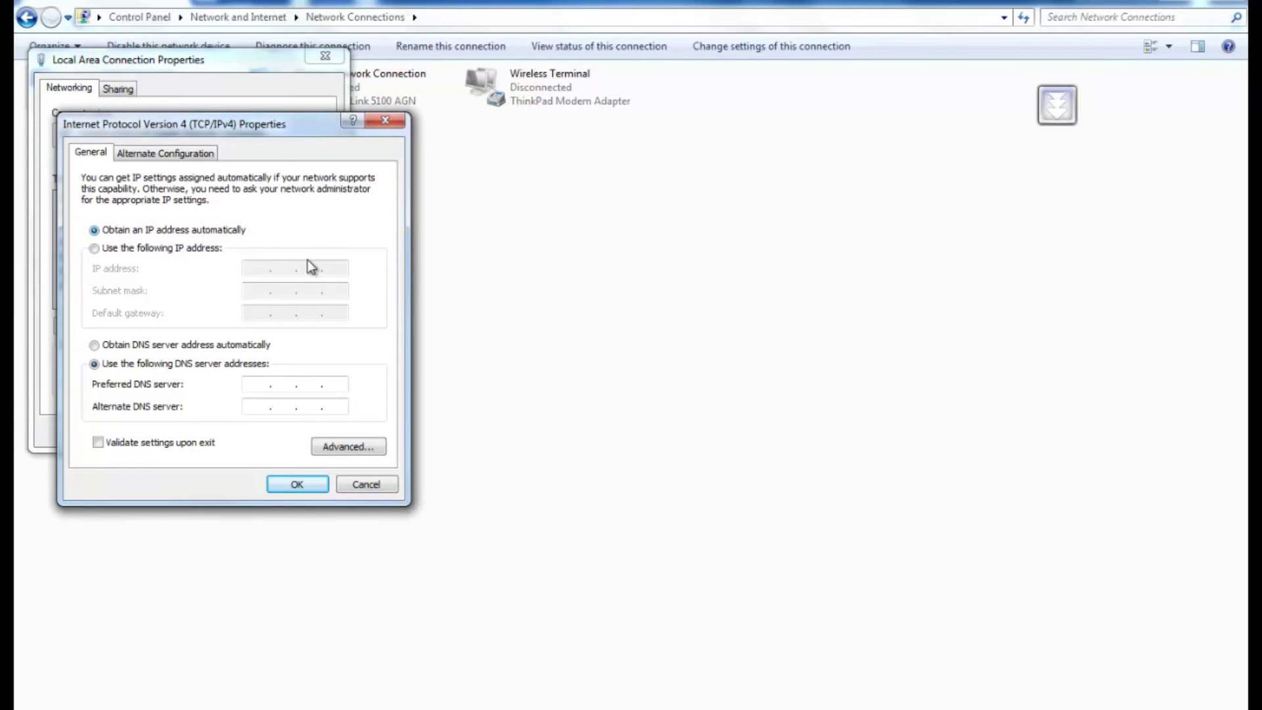
pyautogui.click(294, 485)
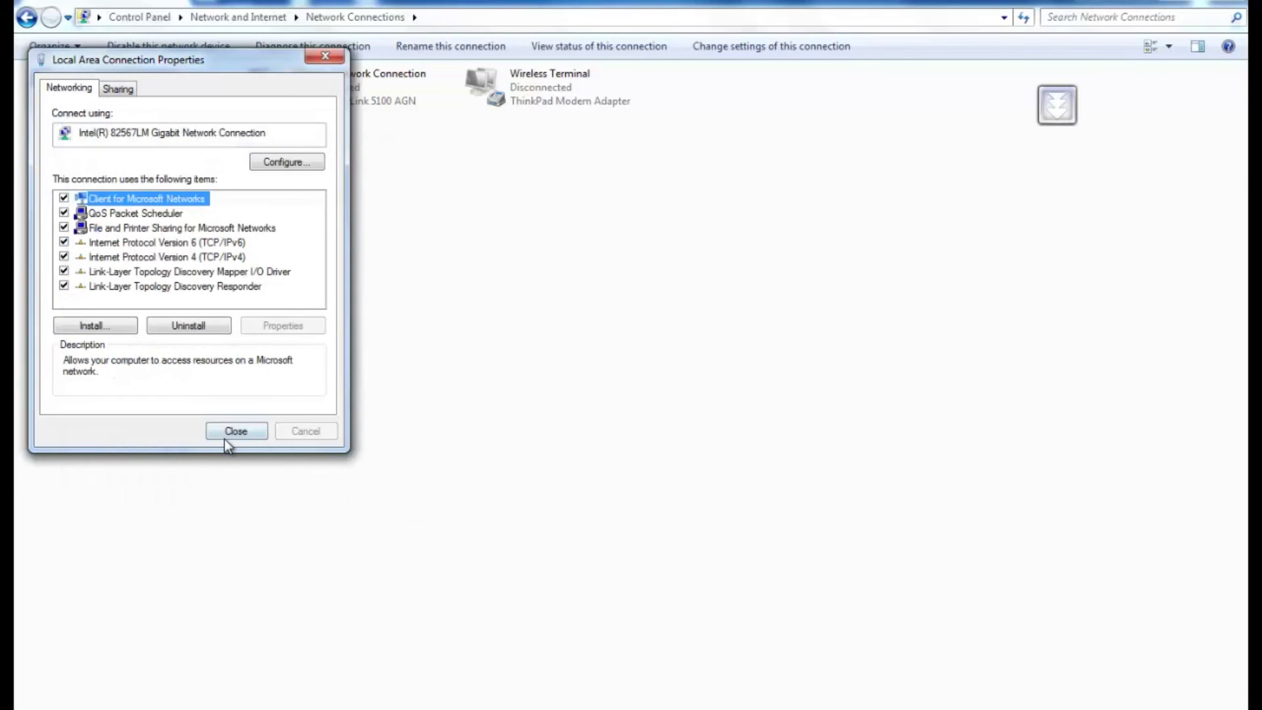
pyautogui.click(224, 438)
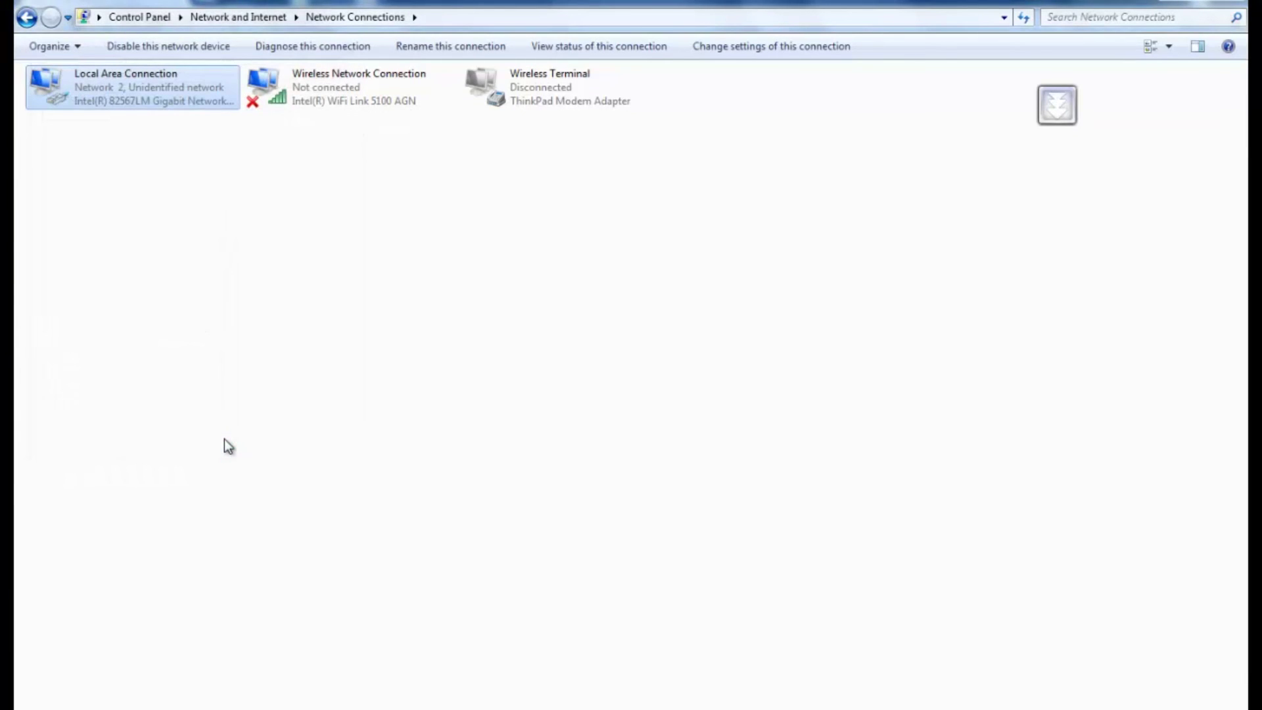